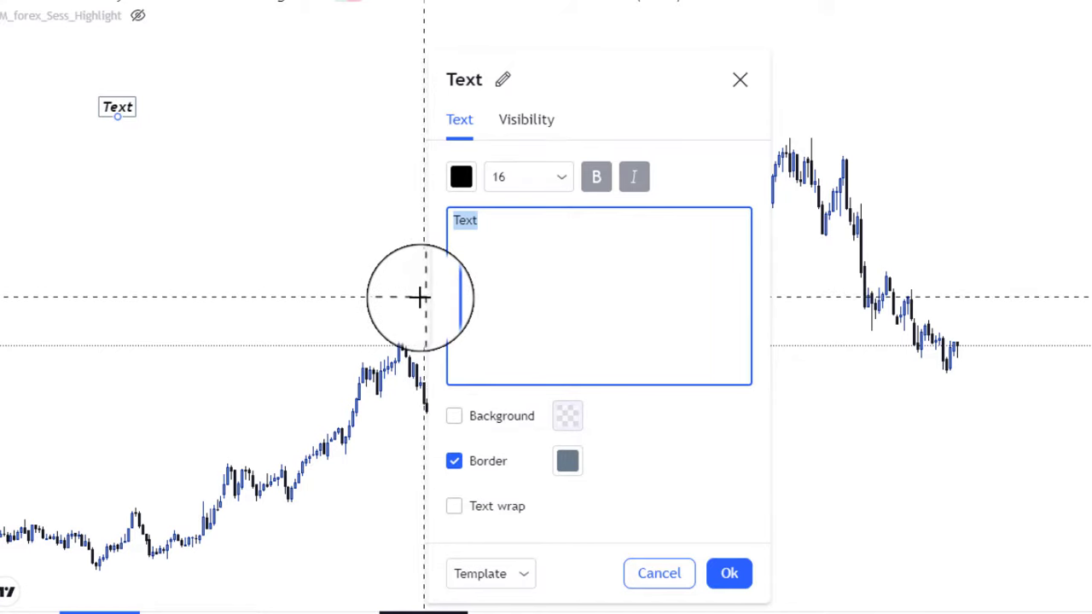
Step: Type the label lines EXTERNAL R LIQUIDITY, BUYSIDE OR and SELL SIDE LIQUIDITY, fixing typos
text(EXTERN)
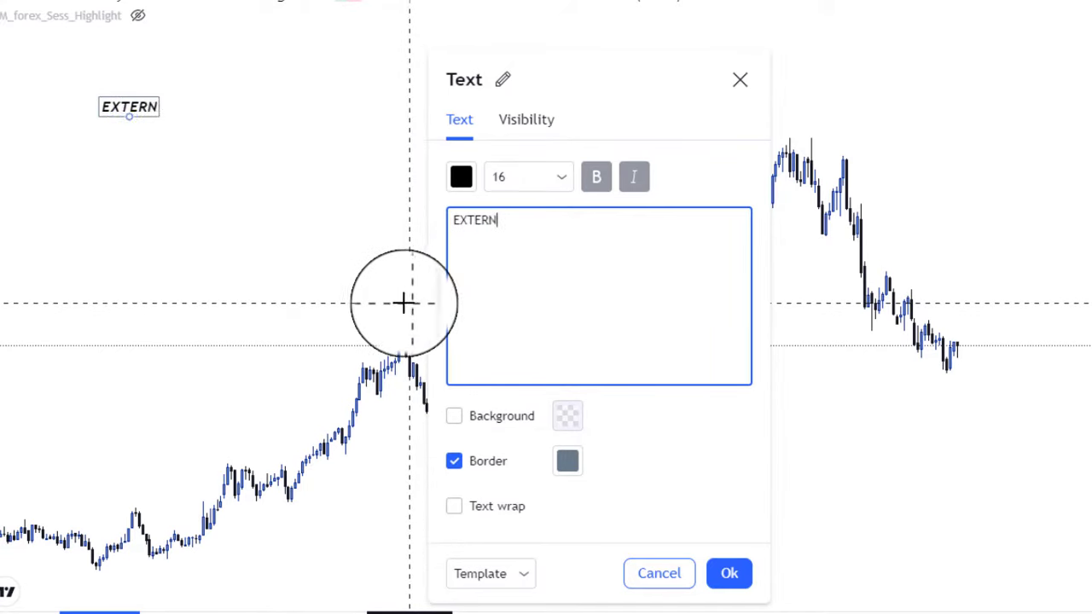
text(AL )
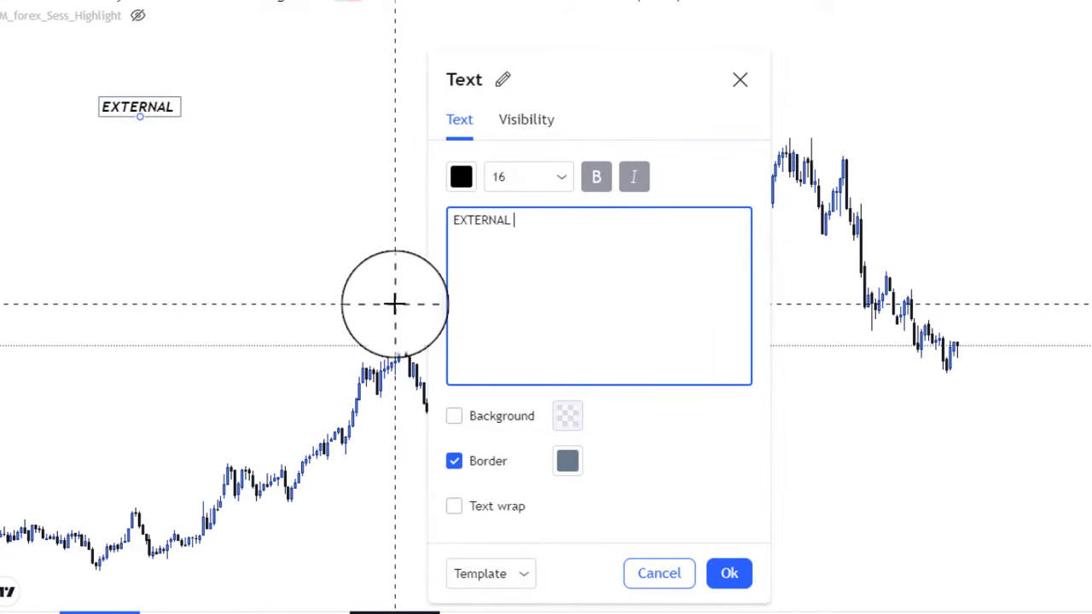
text(R LIQUIDITY)
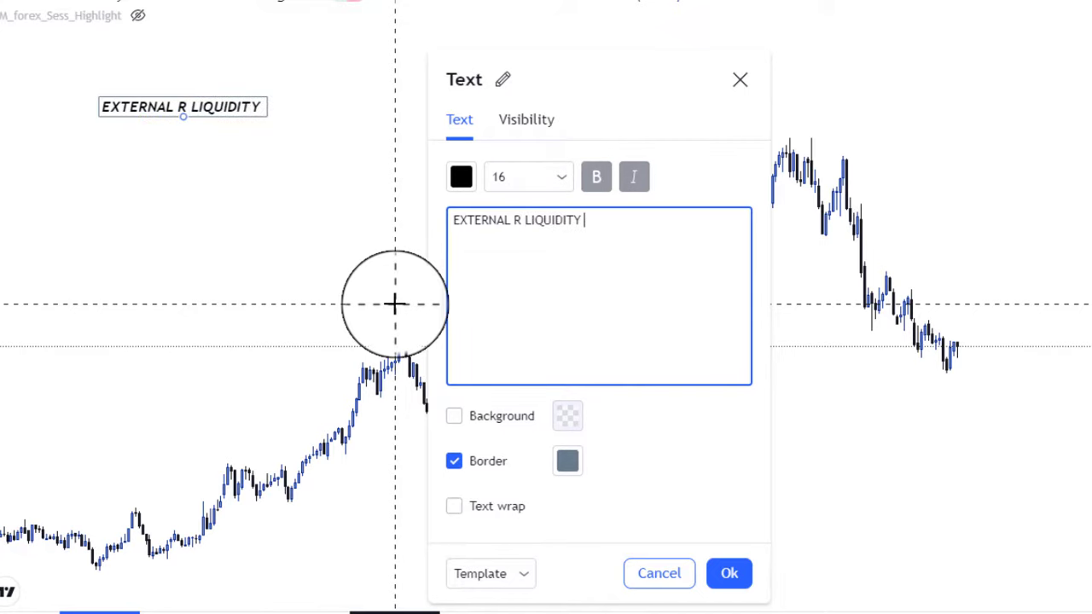
key(Return)
text(BUYSIDE OT)
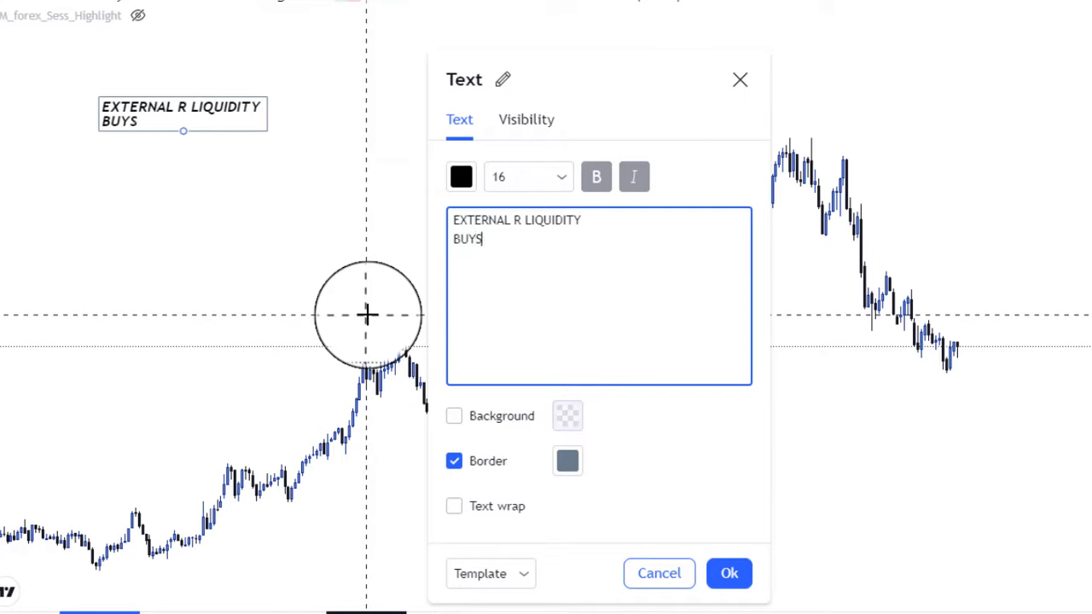
key(BackSpace)
key(BackSpace)
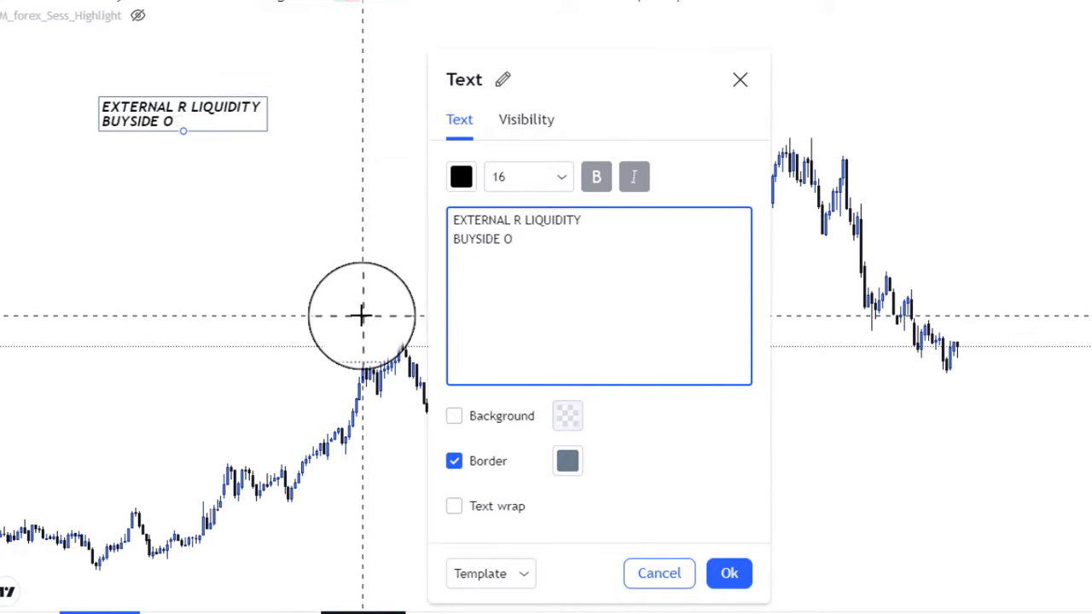
text(R)
key(Return)
text(SELL SI)
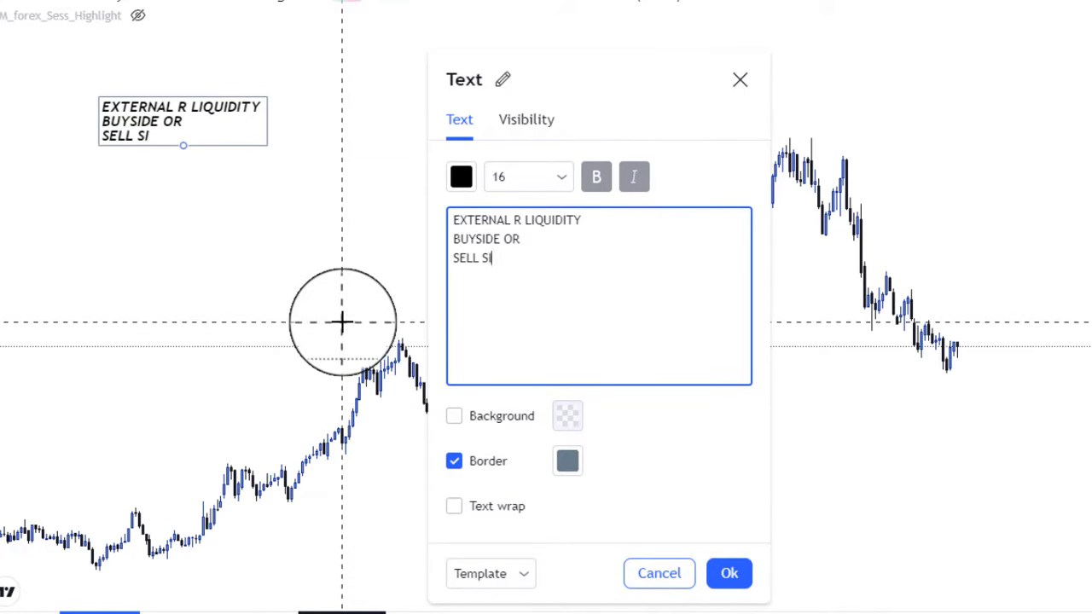
text(DE LIQUIDIT)
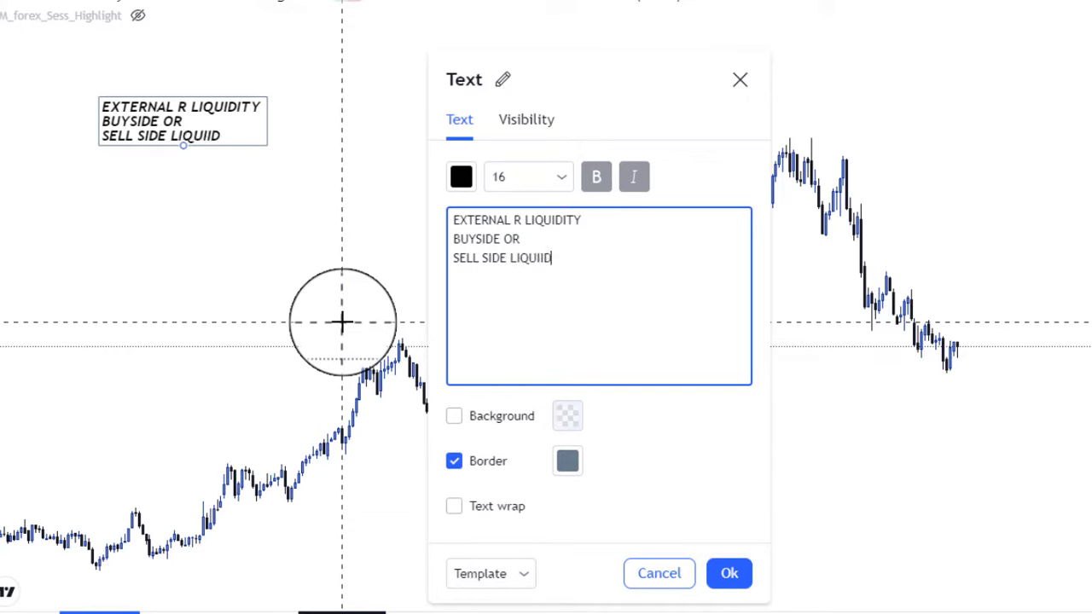
key(BackSpace)
key(BackSpace)
key(BackSpace)
text(DIRY)
key(BackSpace)
key(BackSpace)
text(TY)
Step: Add the lines ABOVE RELATIVE EQUAL HIGHS, EQUAL HIGHS and OLD HIGH below them
key(Return)
key(Return)
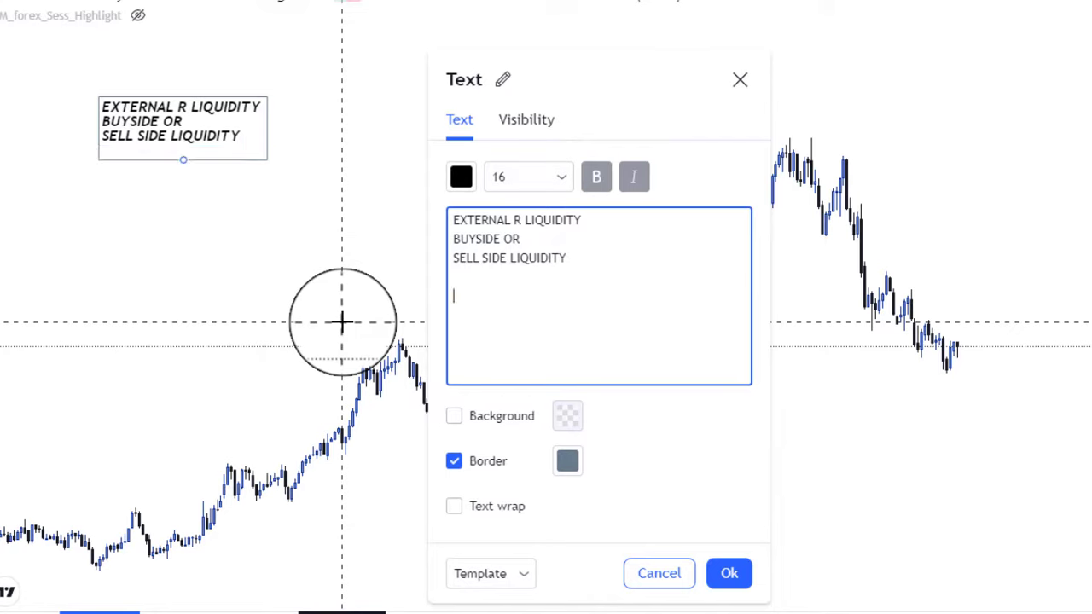
text(ABOVE )
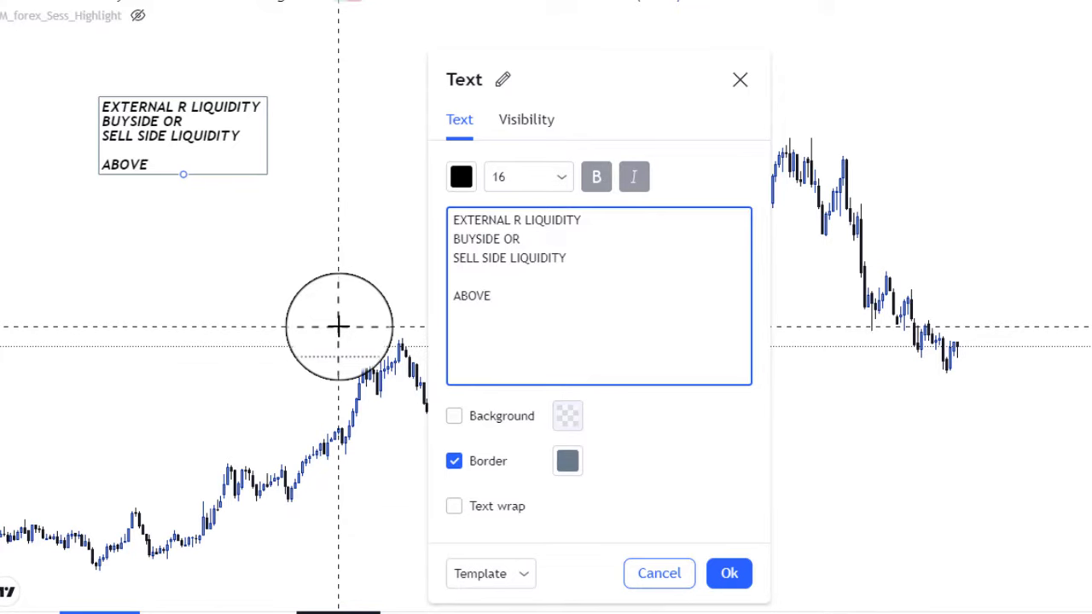
text(RELATIVE EW)
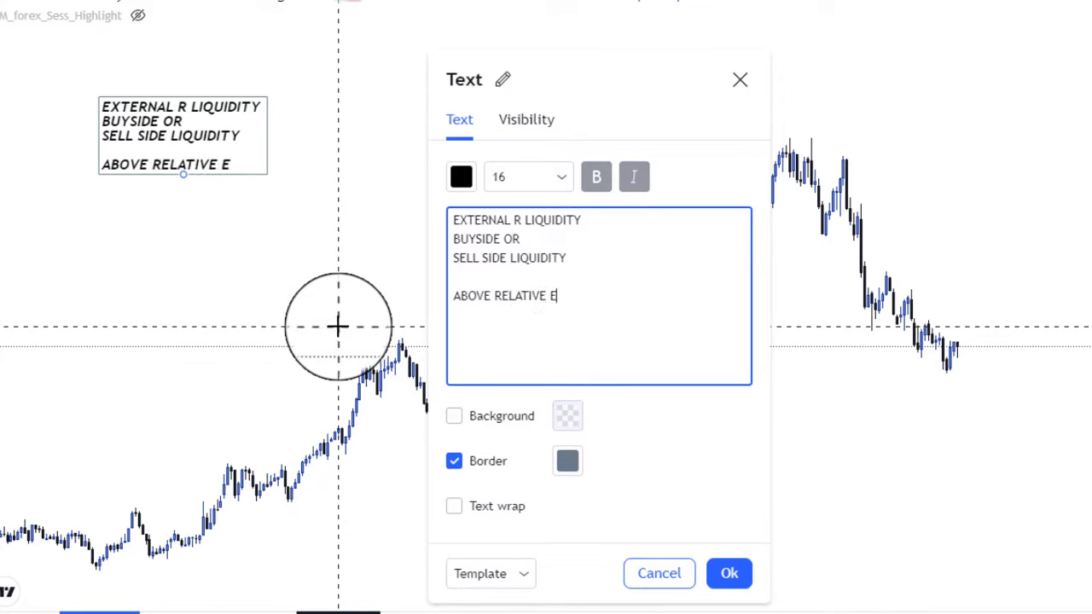
key(BackSpace)
text(QUAL HIGHS)
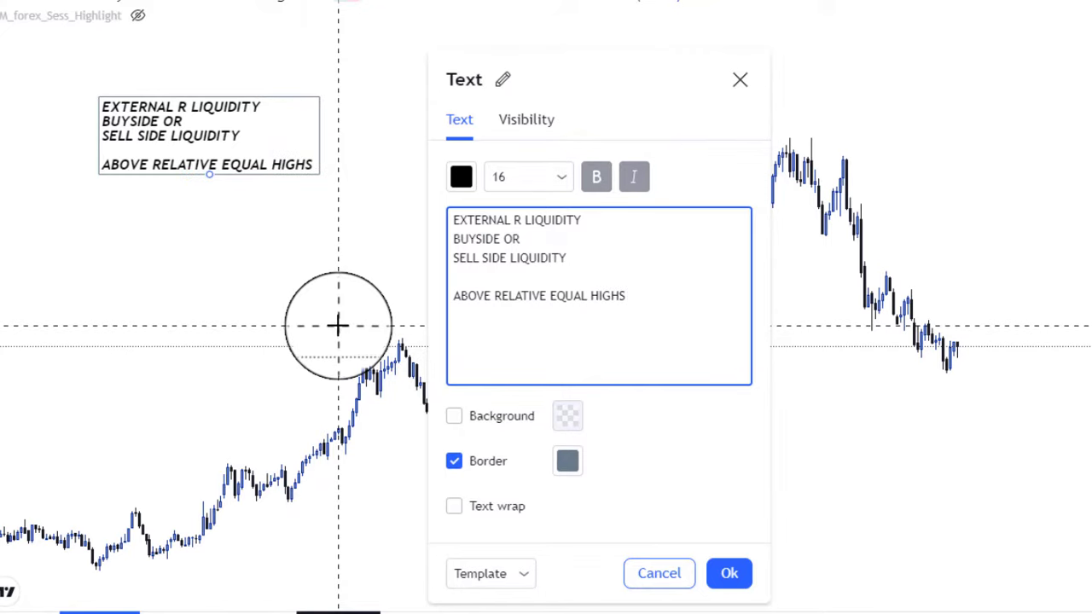
key(Return)
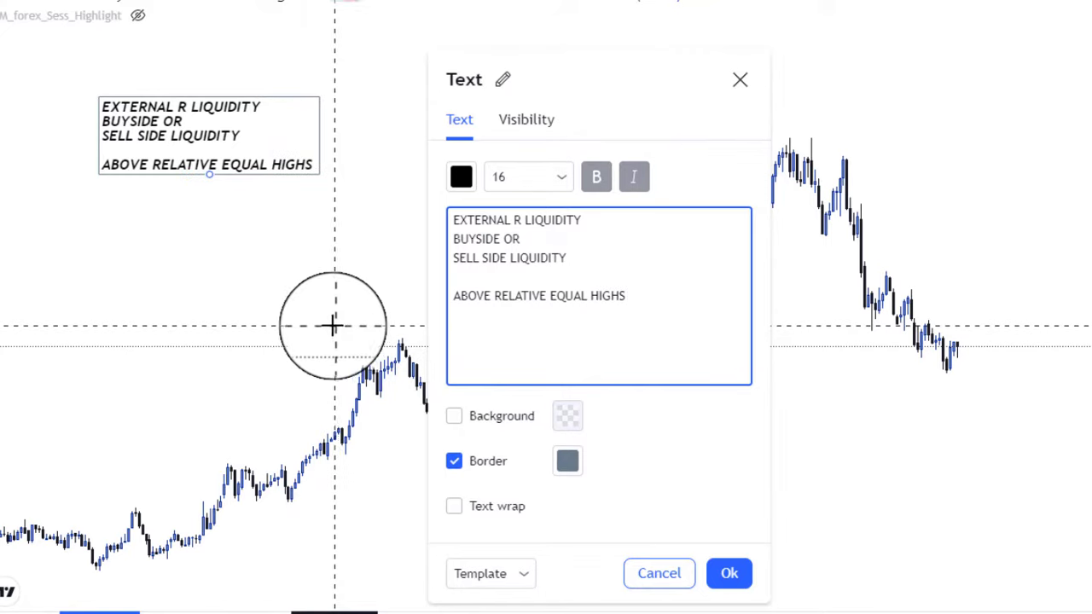
text(EQUAL HIGHS)
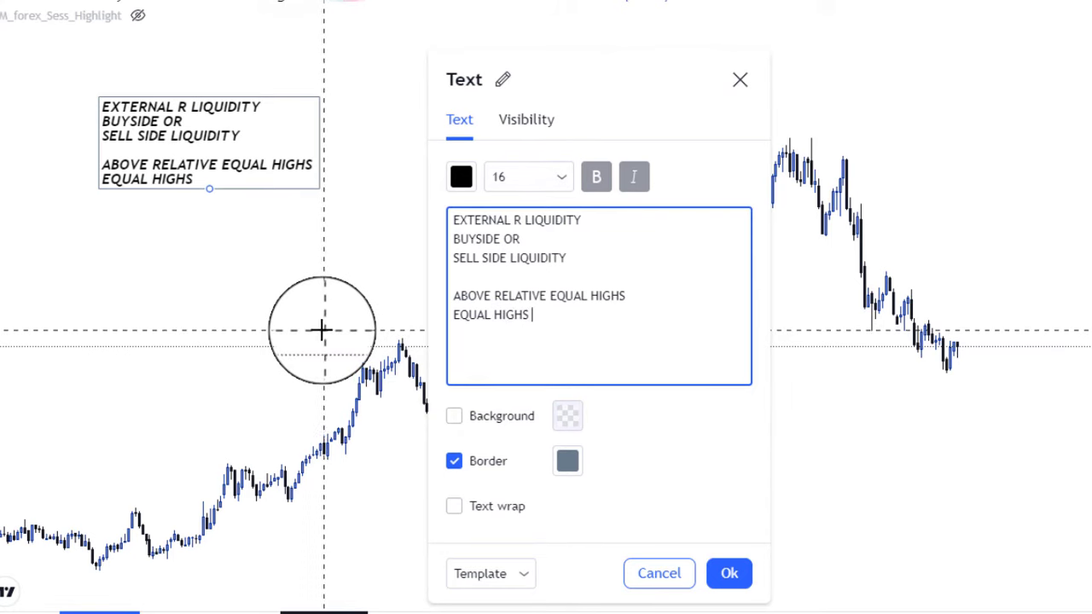
key(Return)
text(OLDH)
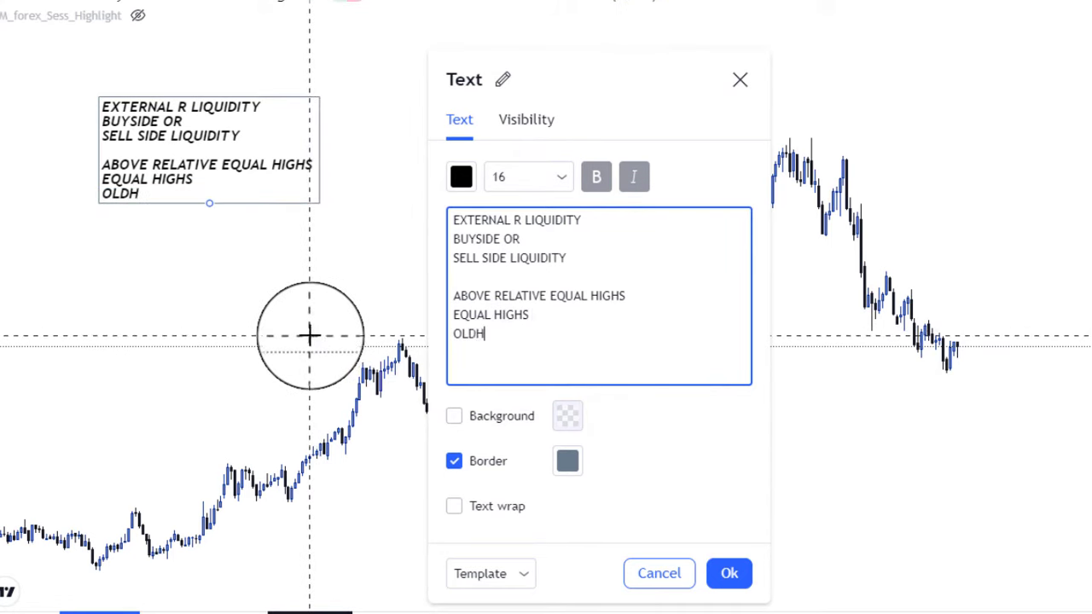
key(BackSpace)
text(H)
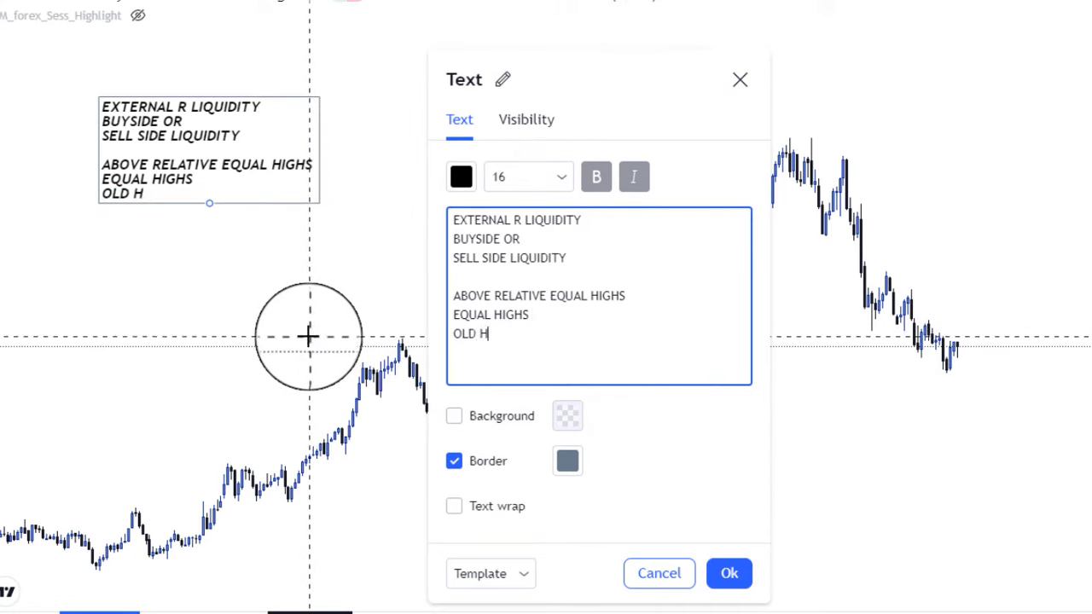
text(IGH)
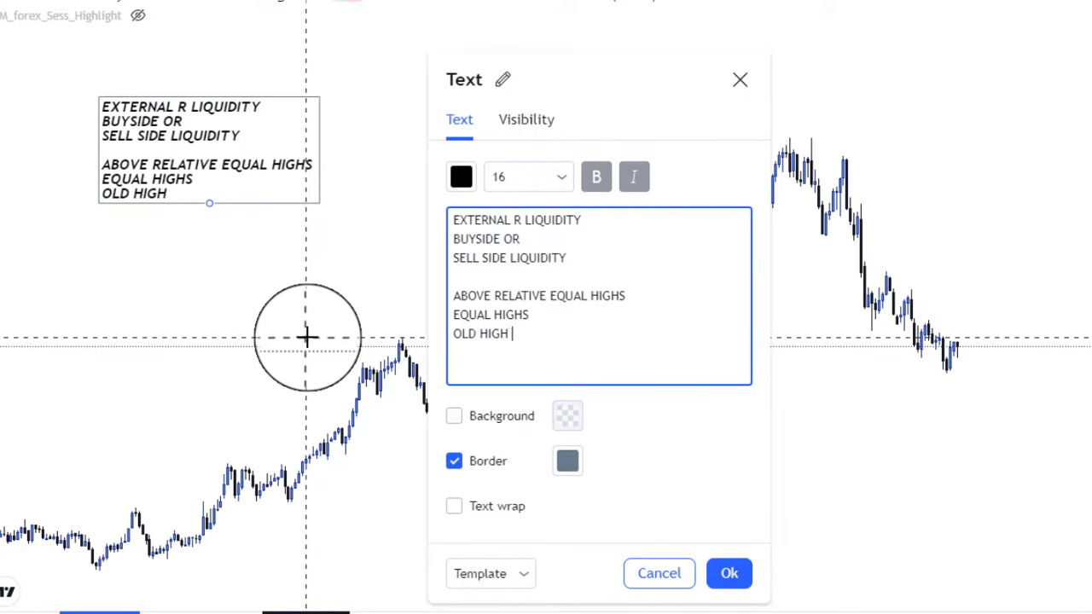
Step: Confirm the first note and copy it to the right above the middle peaks
click(757, 585)
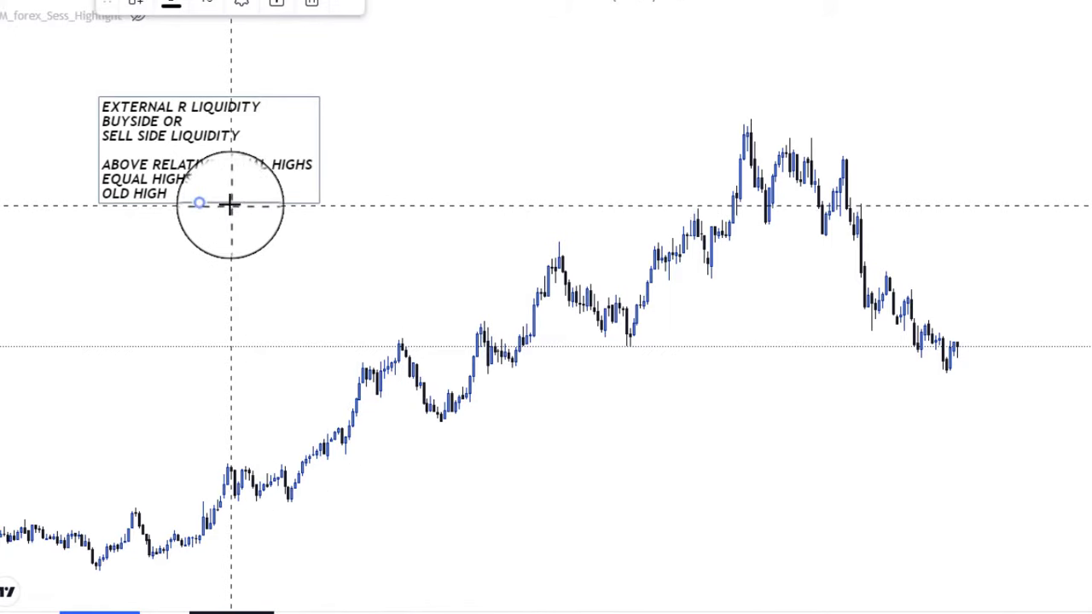
click(231, 209)
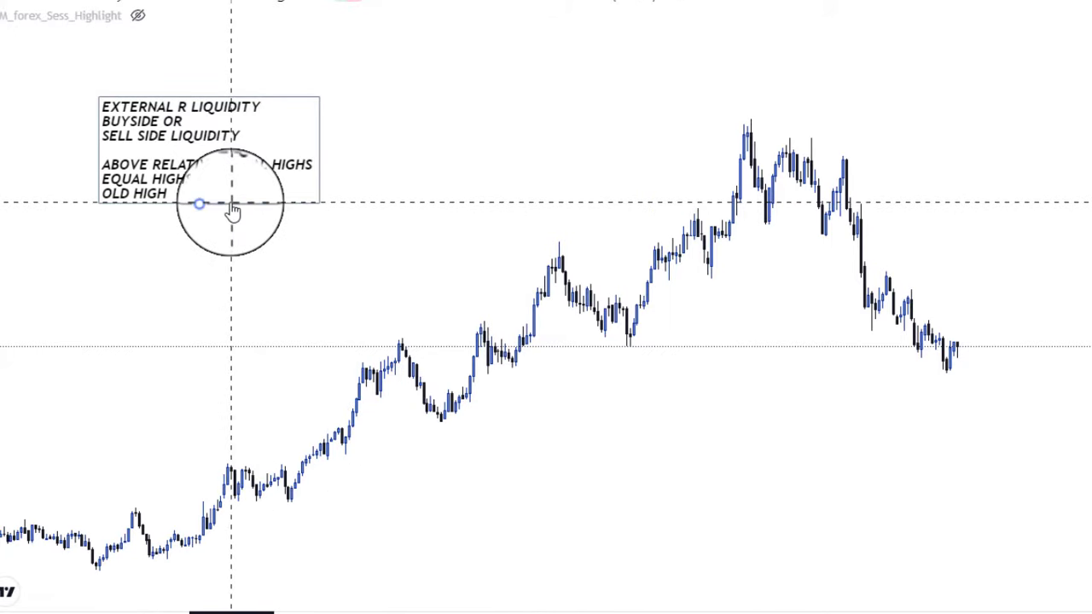
mouse_move(231, 209)
mouse_down()
mouse_move(370, 171)
mouse_move(480, 158)
mouse_move(532, 182)
mouse_up()
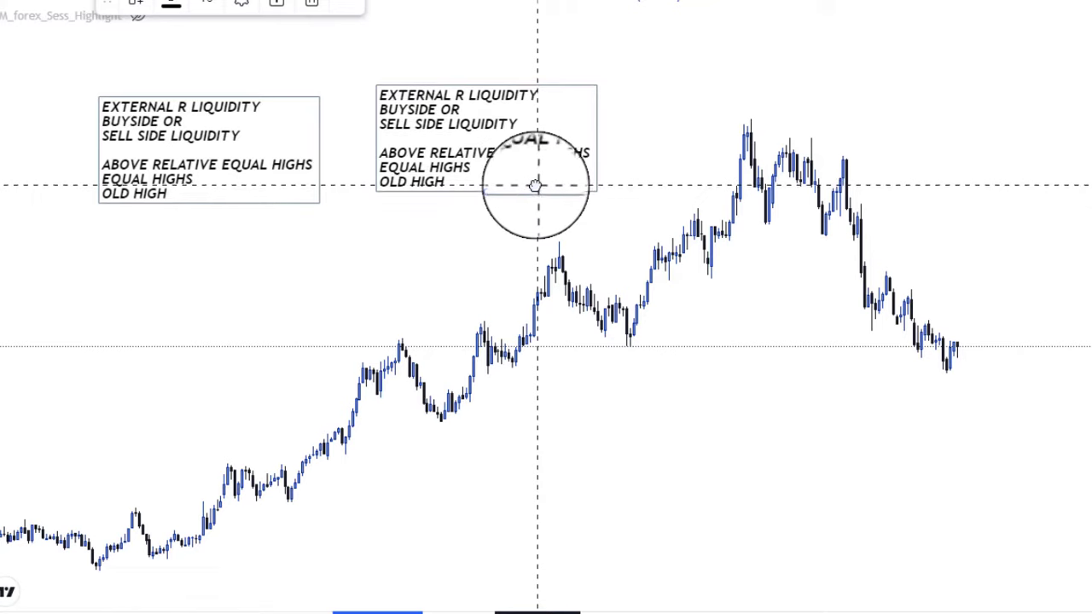
Step: In the copied note, delete the first two lines and change ABOVE to BELOW
double_click(504, 141)
drag(545, 236, 441, 221)
key(BackSpace)
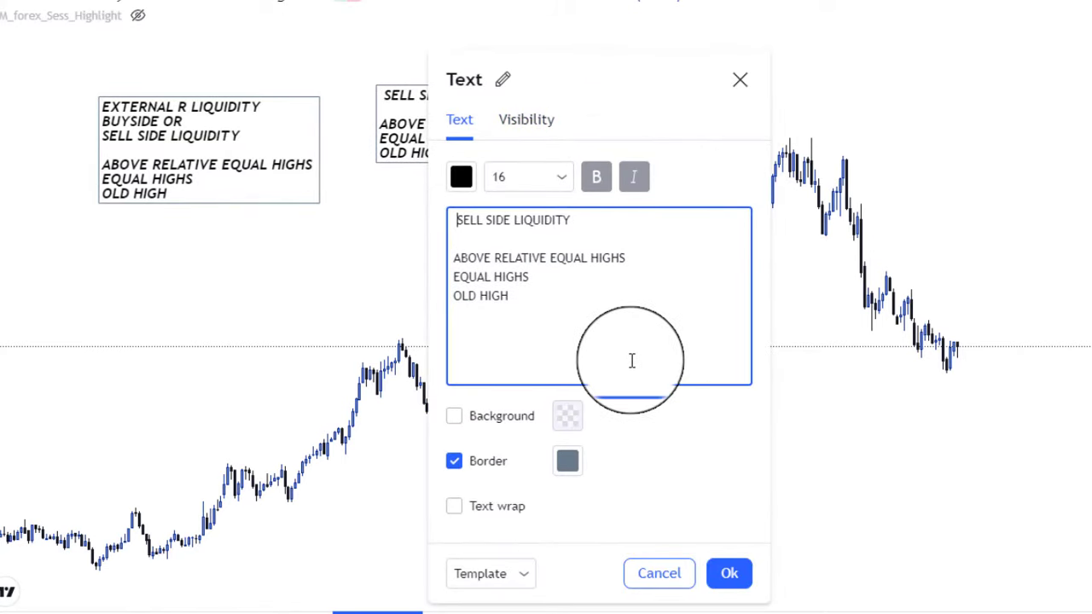
click(493, 257)
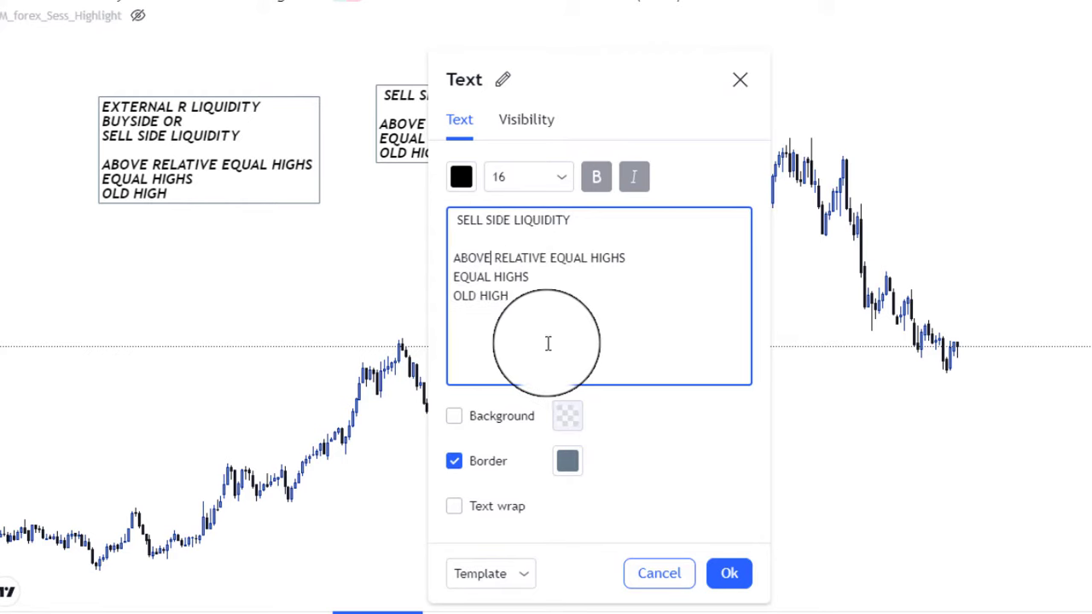
key(BackSpace)
key(BackSpace)
key(BackSpace)
key(BackSpace)
key(BackSpace)
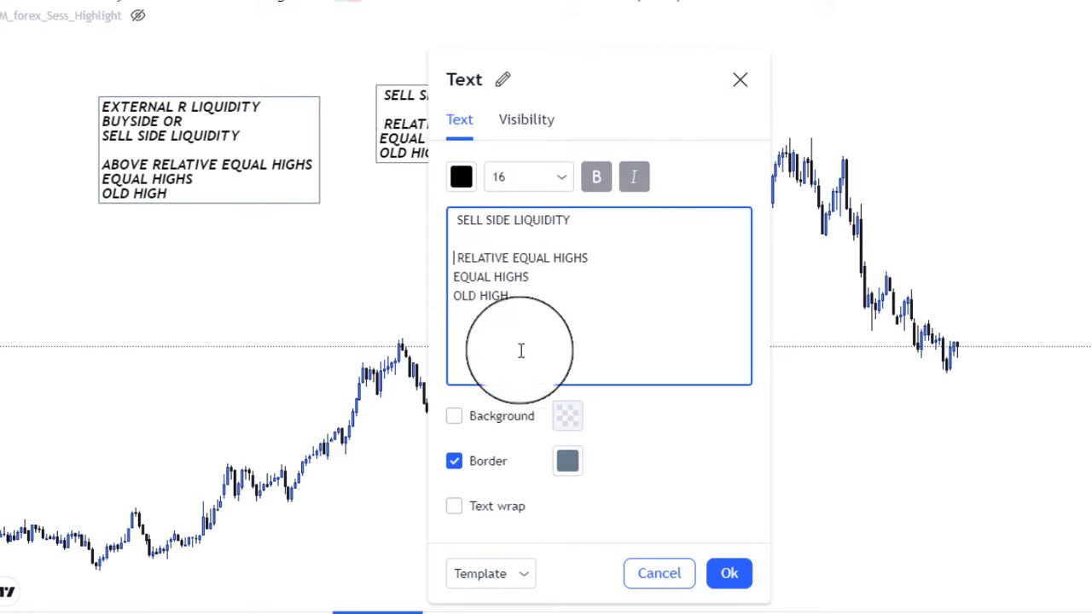
text(BELOW)
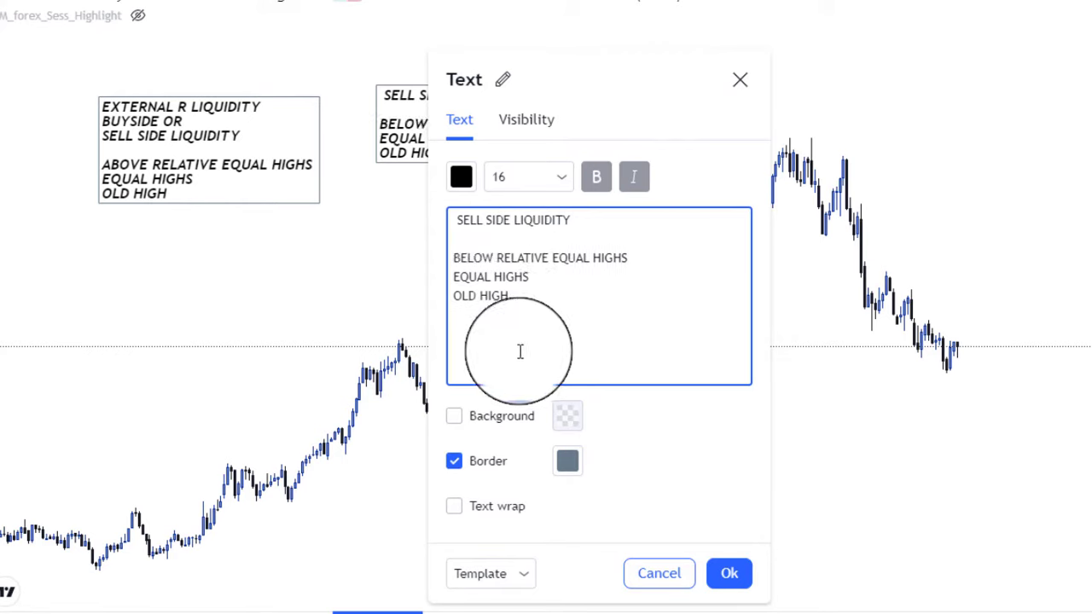
Step: Replace HIGHS and HIGH with LOWS on the remaining three lines and confirm the note
click(628, 257)
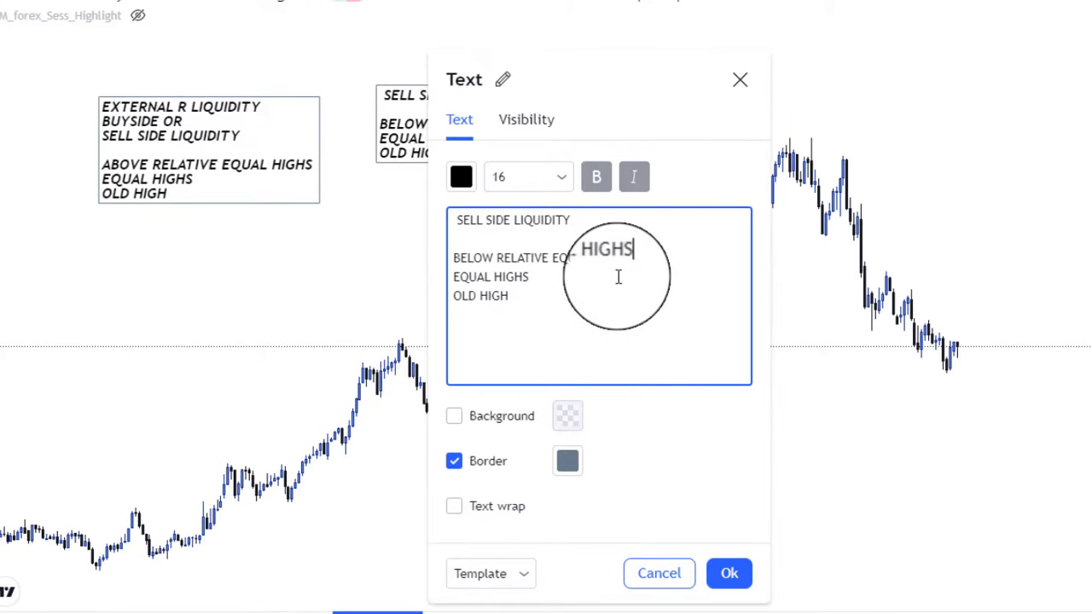
key(BackSpace)
key(BackSpace)
key(BackSpace)
key(BackSpace)
key(BackSpace)
text(LO)
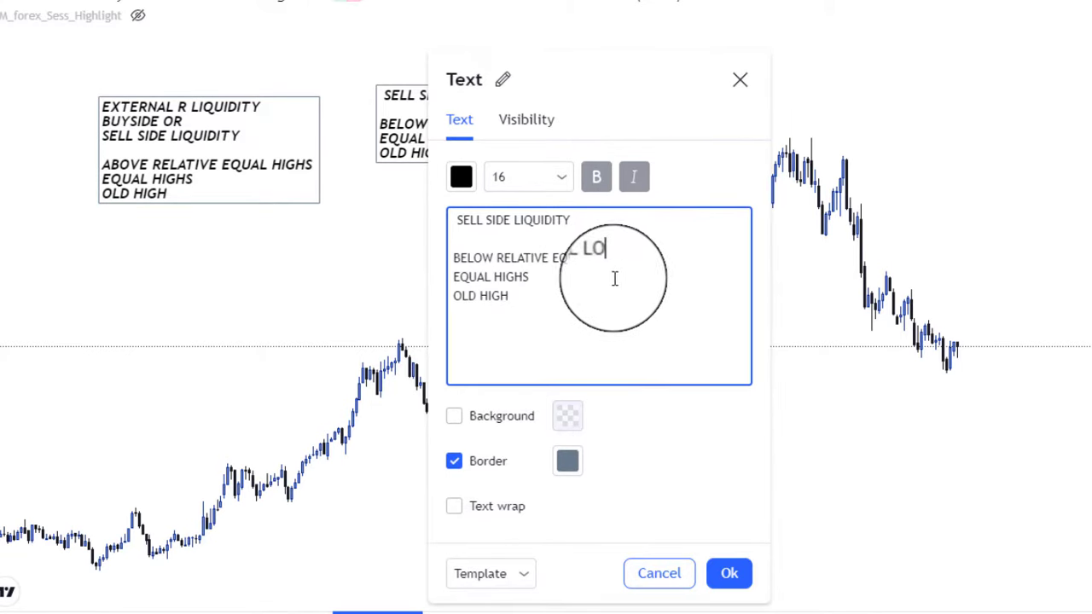
text(WS)
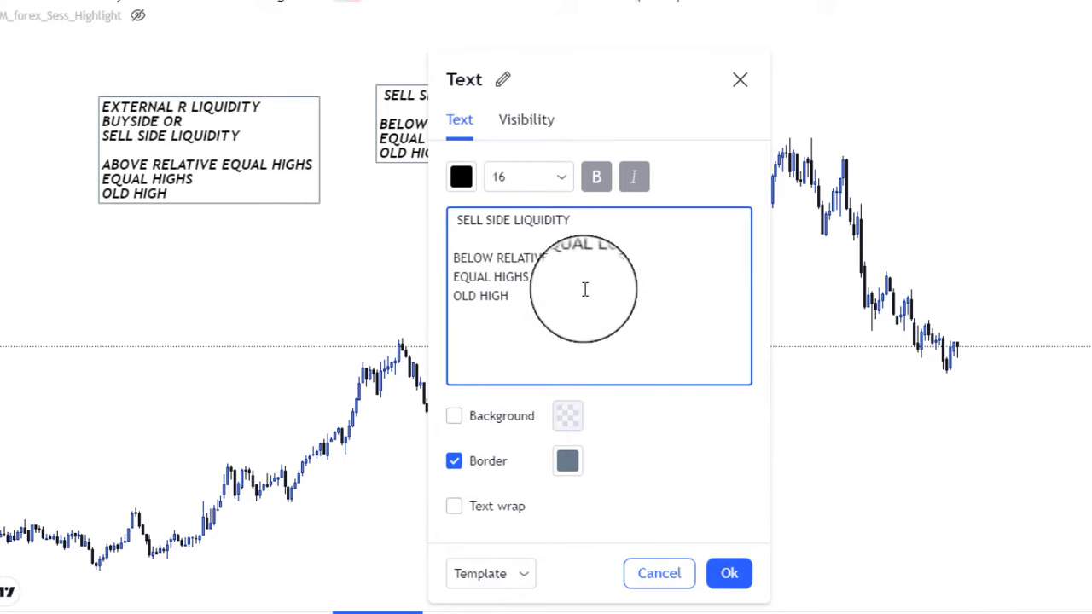
click(551, 282)
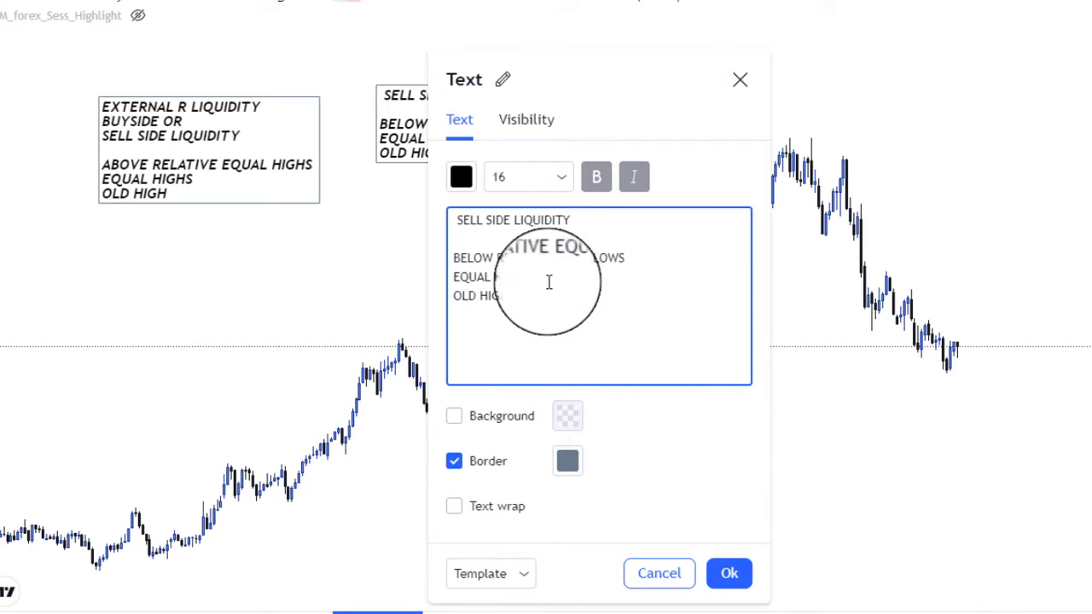
key(BackSpace)
key(BackSpace)
key(BackSpace)
key(BackSpace)
key(BackSpace)
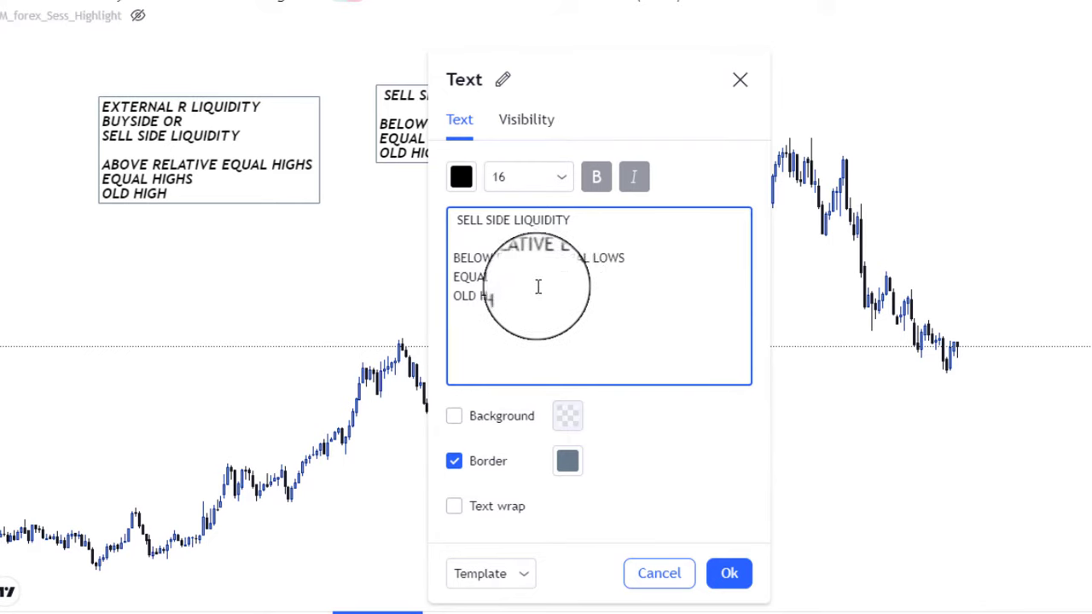
text(LOWS)
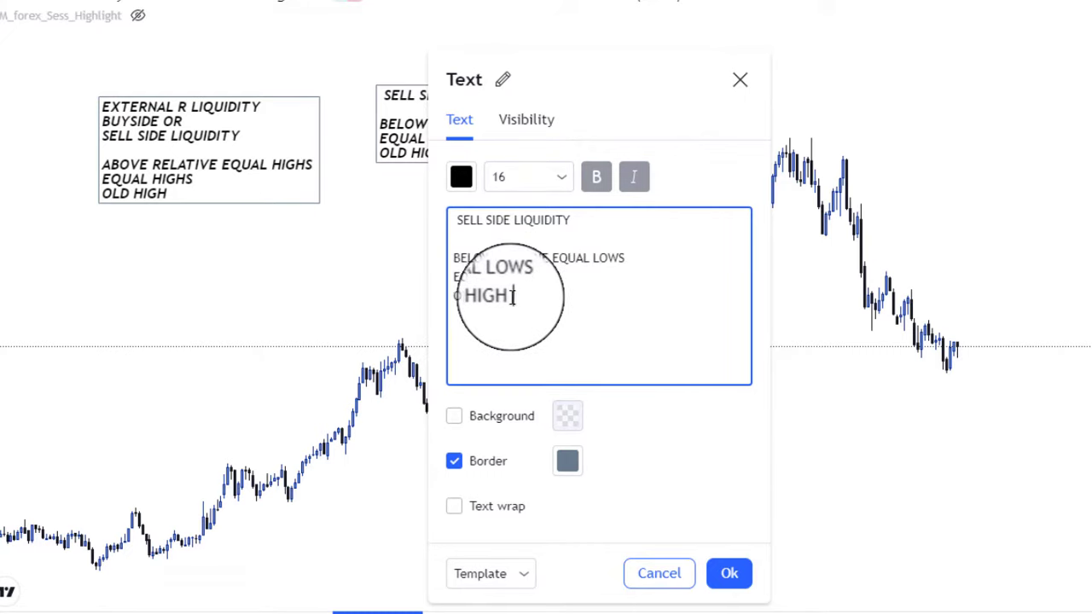
key(BackSpace)
key(BackSpace)
key(BackSpace)
key(BackSpace)
text(LOW)
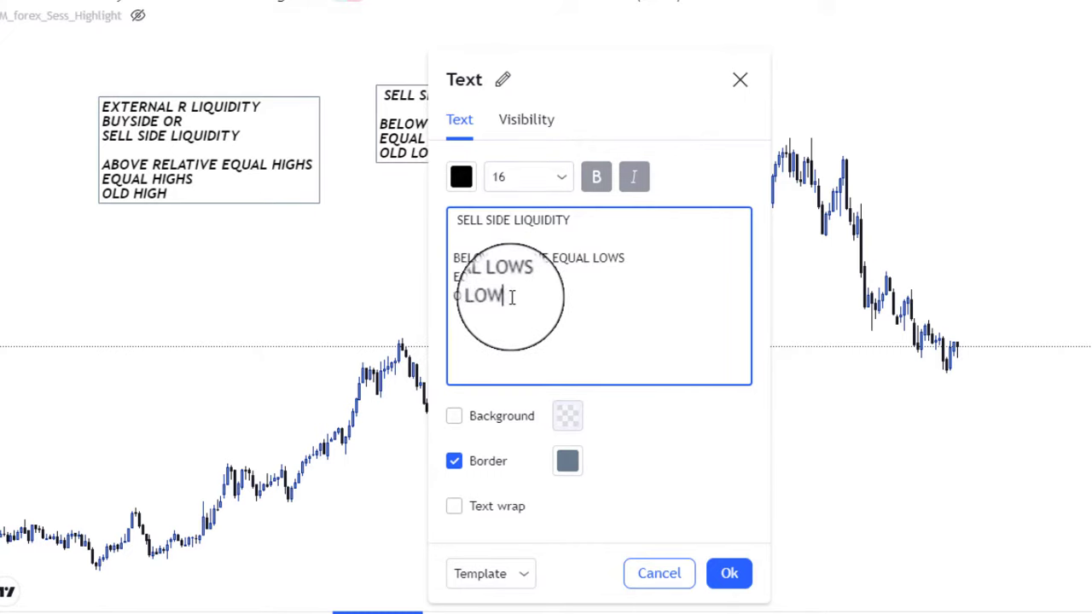
text(S)
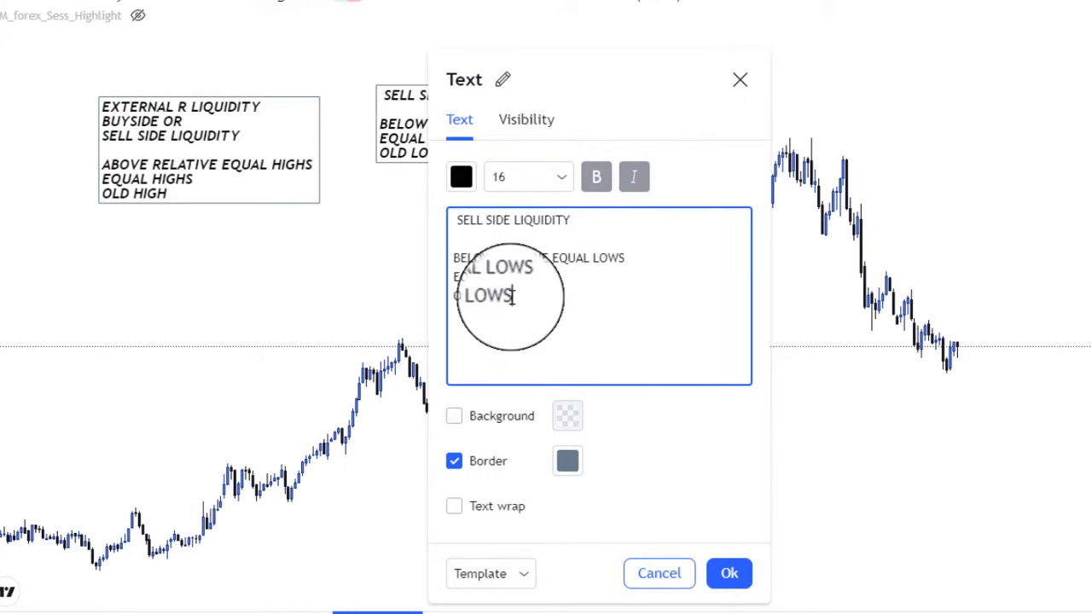
click(724, 574)
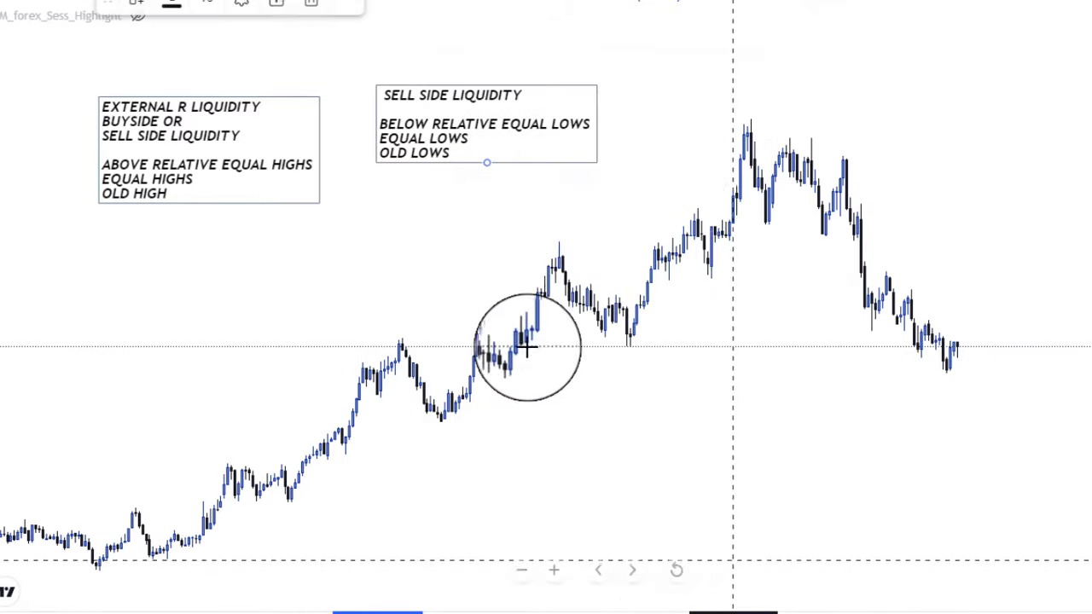
Step: Nudge the SELL SIDE LIQUIDITY note slightly lower and pan the chart right and up
click(522, 163)
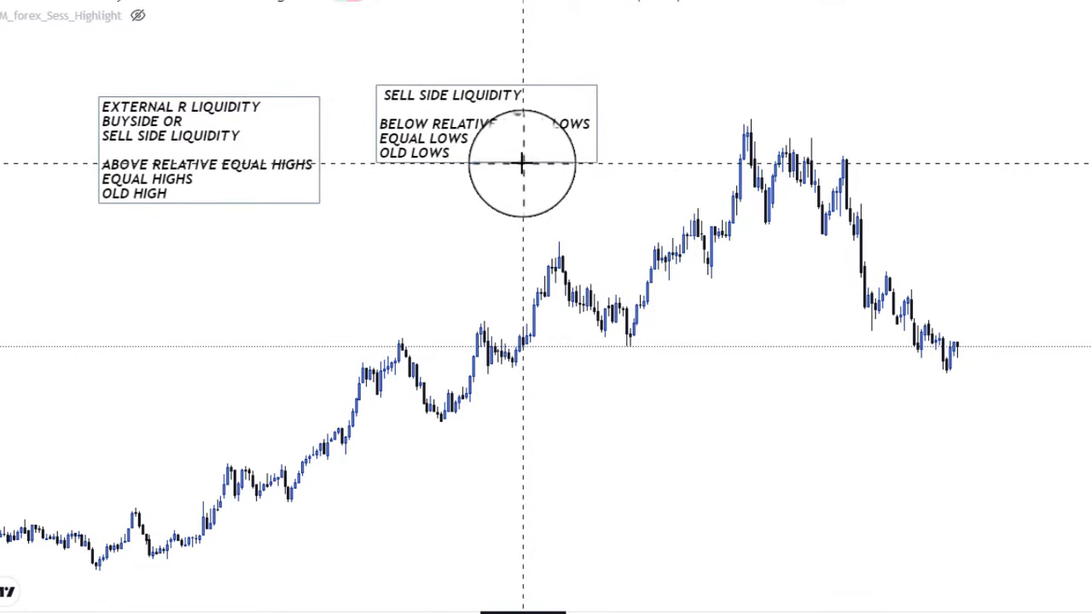
drag(521, 163, 523, 195)
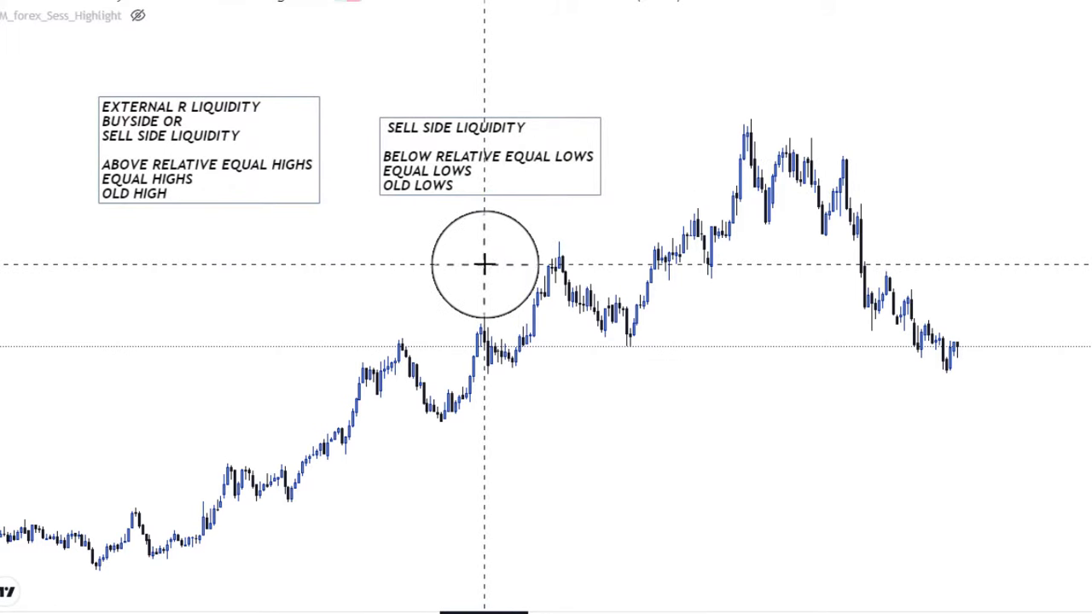
drag(419, 264, 447, 253)
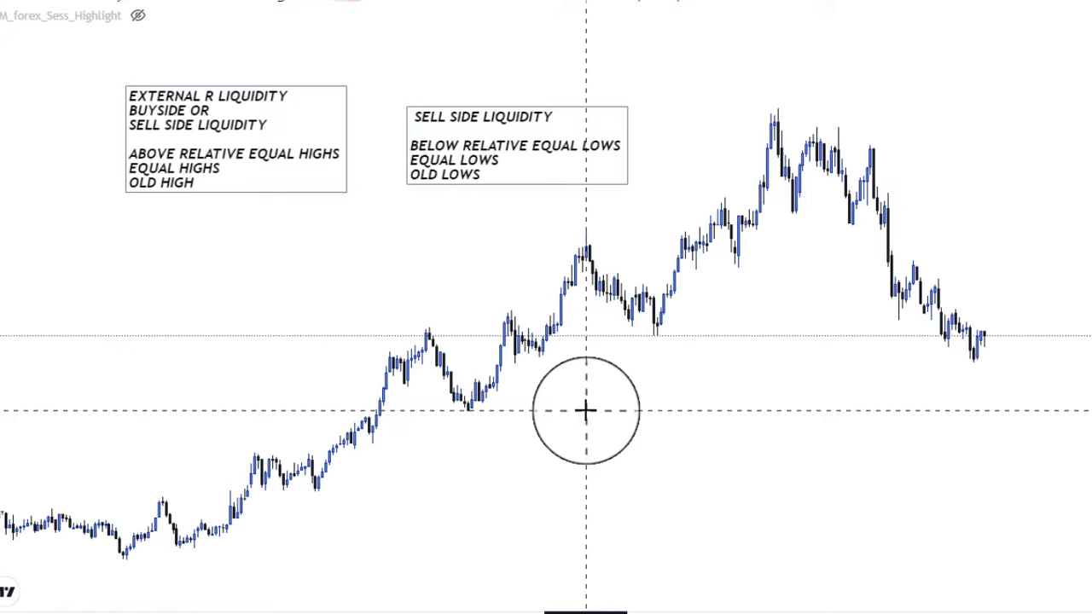
Step: Pan the chart right and up to make room below the uptrend
drag(466, 251, 405, 195)
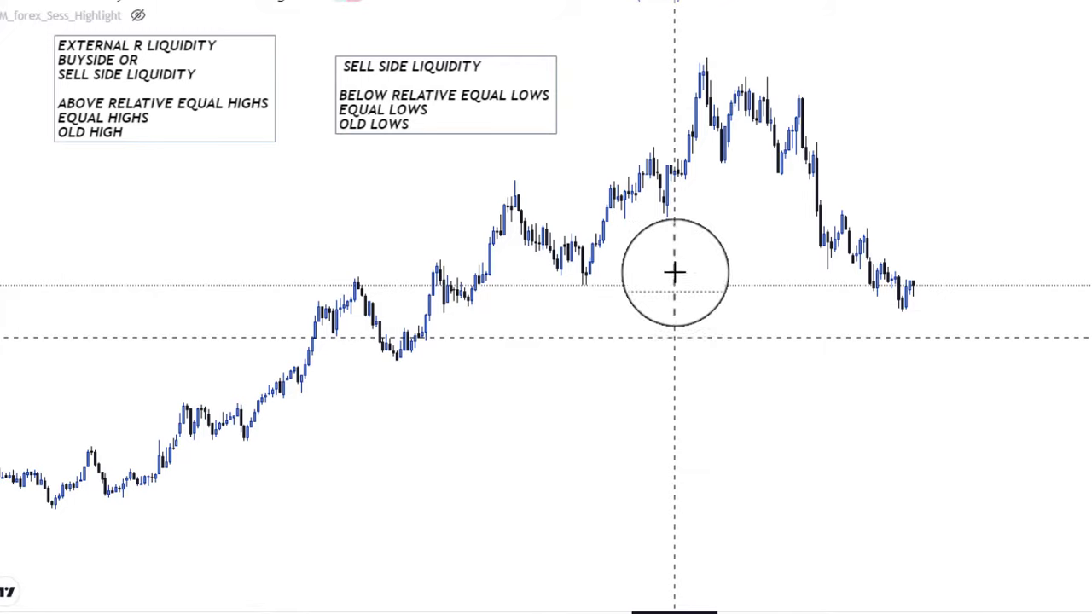
drag(594, 349, 549, 275)
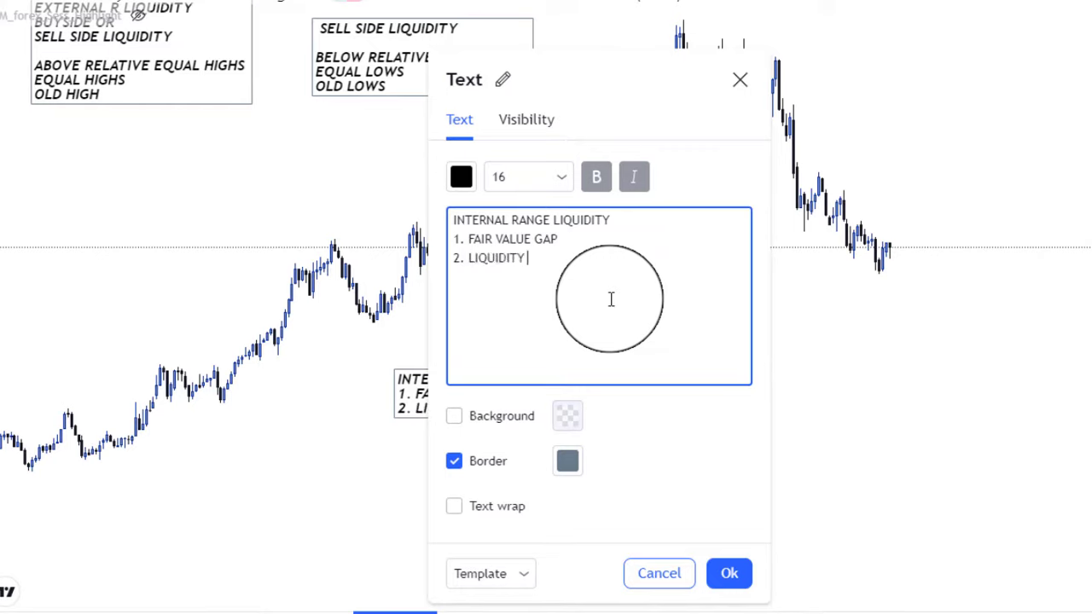
Step: Add the line '3. ORDER BLOCK', confirm the INTERNAL RANGE LIQUIDITY note and deselect it
key(Return)
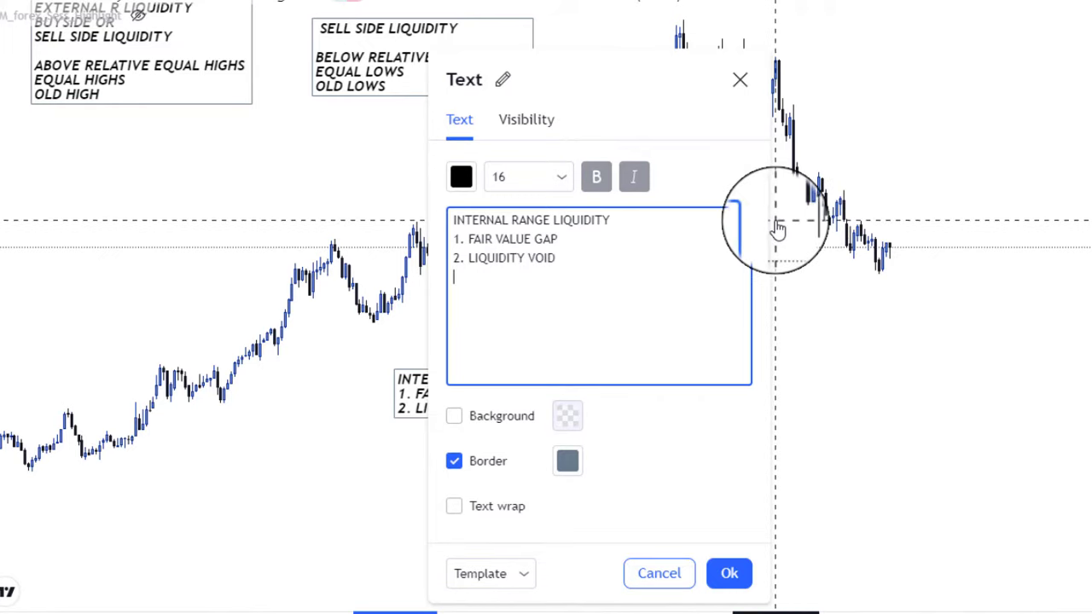
text(3. ORDER BLOCK)
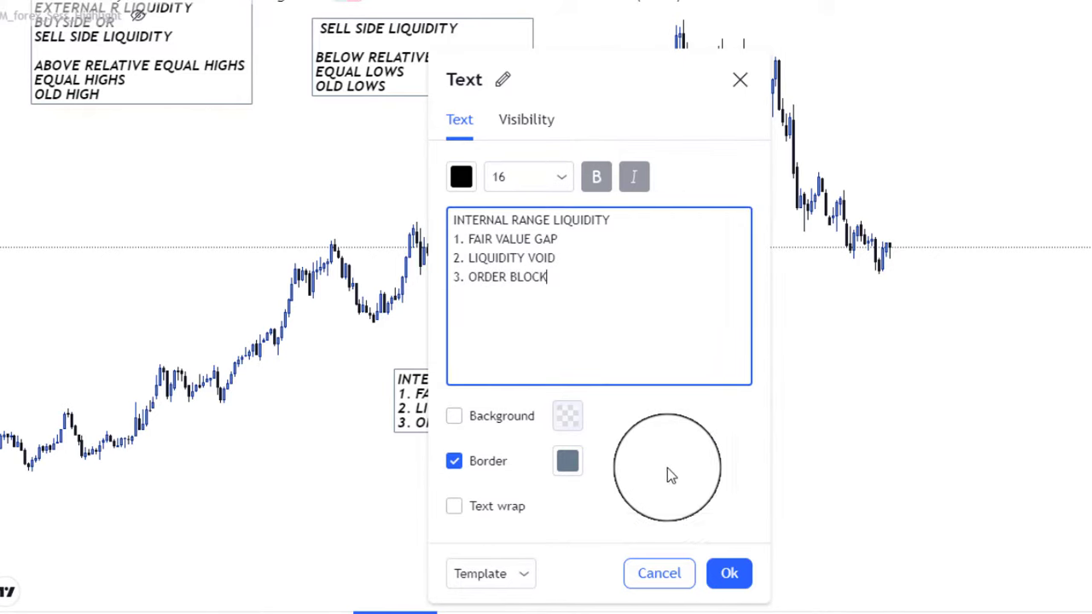
click(727, 573)
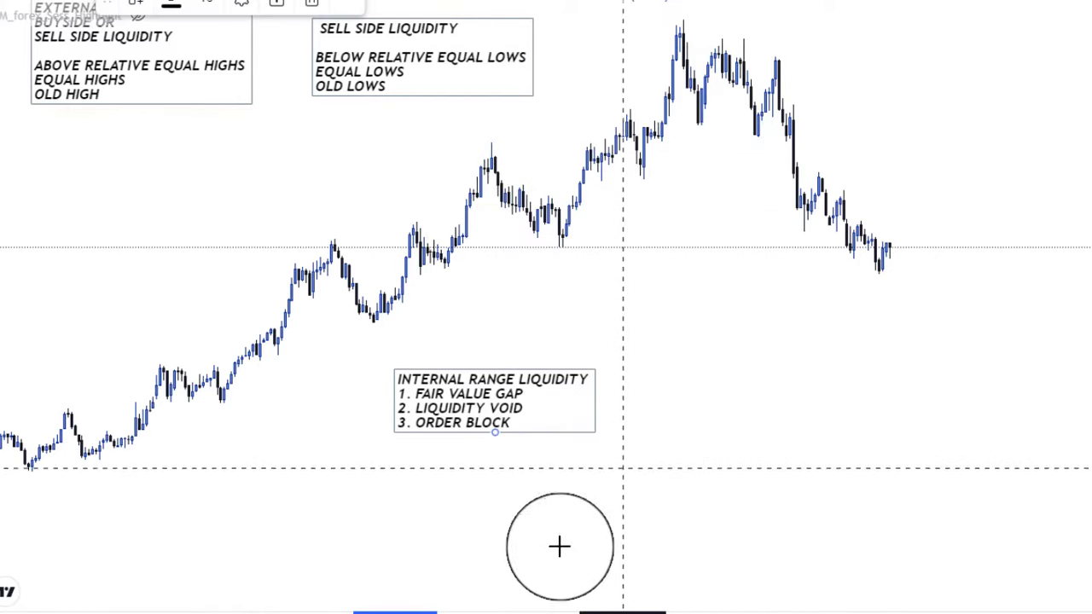
click(802, 495)
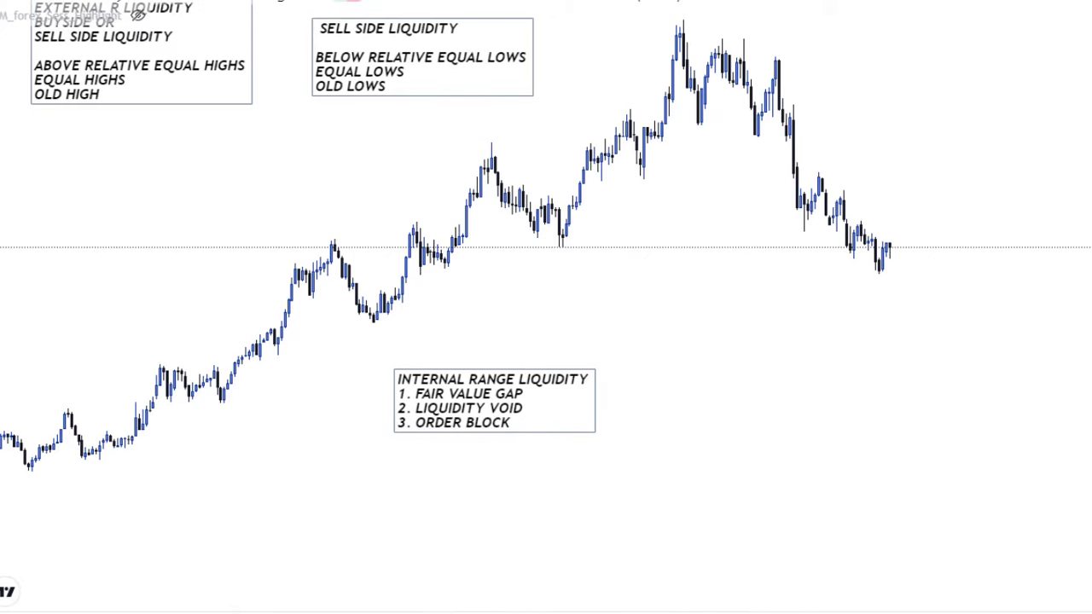
Step: Zoom and pan the chart, compressing the price scale so enlarged candles and both notes fit
scroll(1018, 446, up, 5)
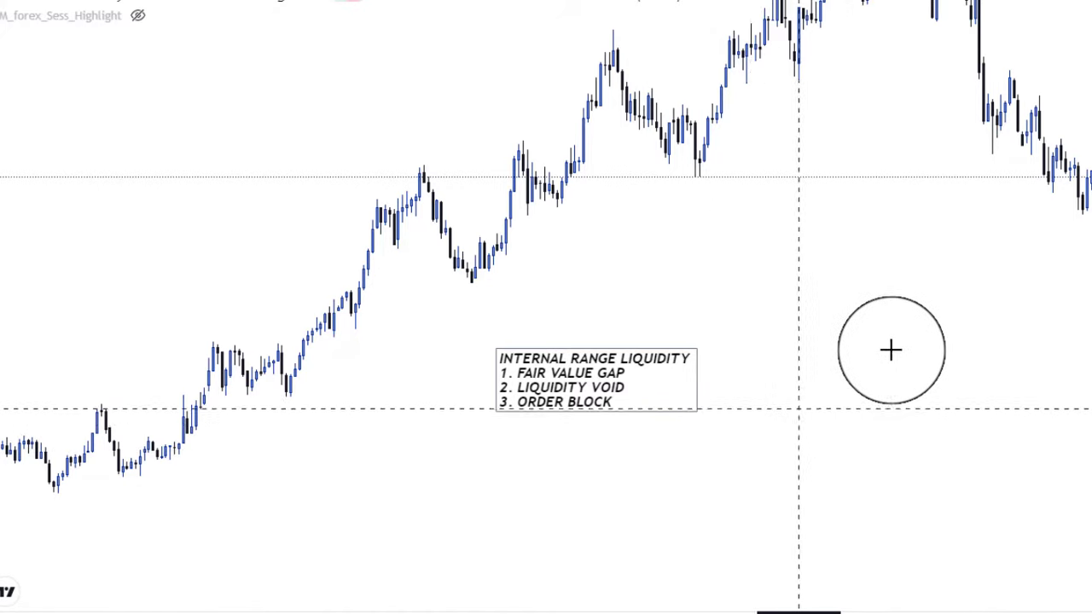
scroll(891, 341, down, 1)
drag(925, 265, 737, 305)
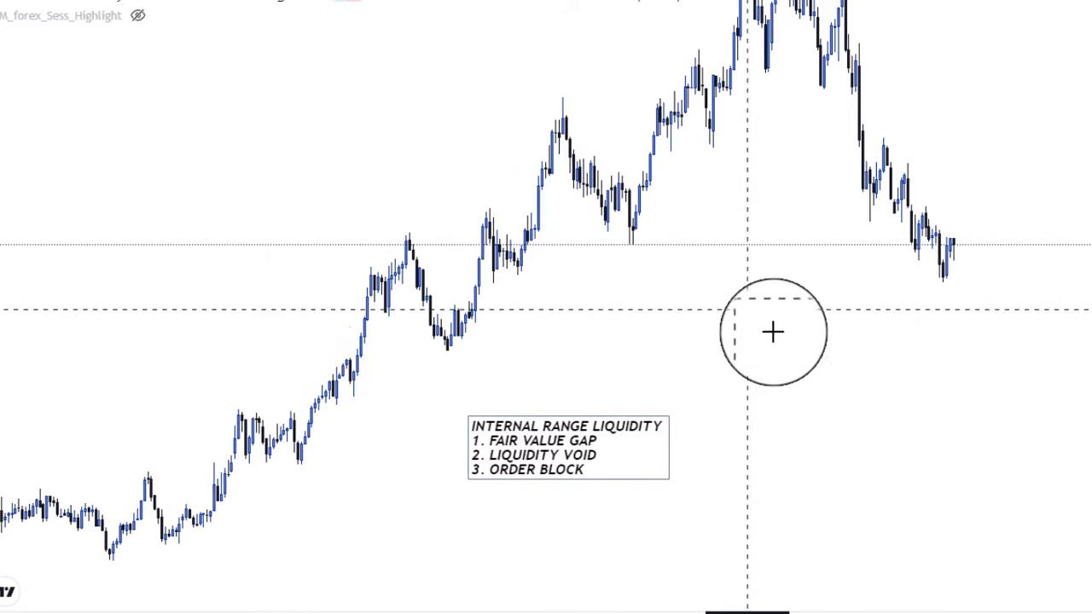
drag(838, 417, 835, 325)
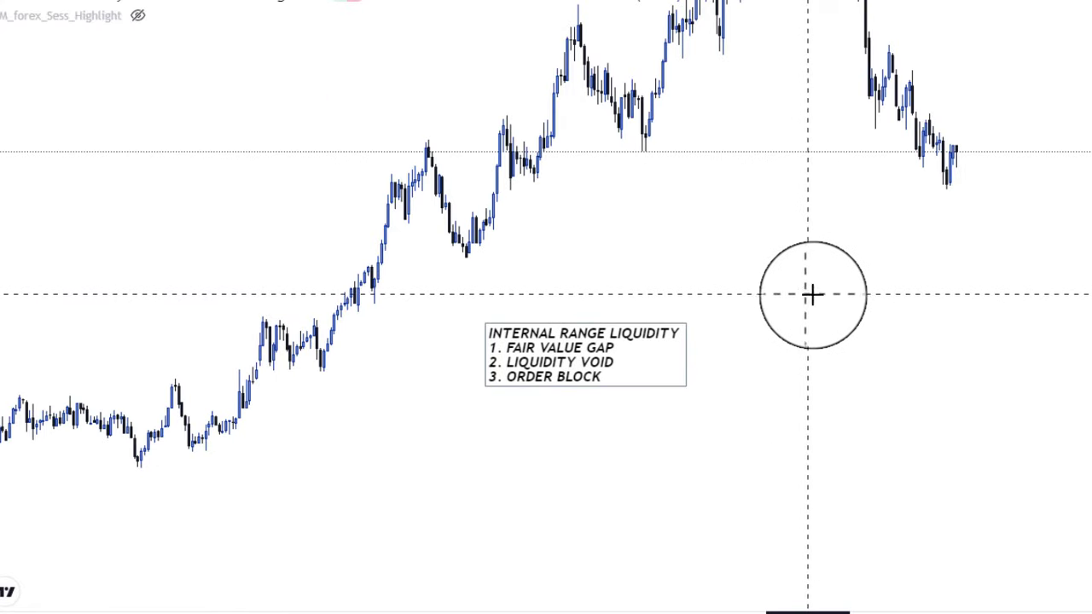
scroll(815, 292, down, 1)
drag(814, 290, 845, 356)
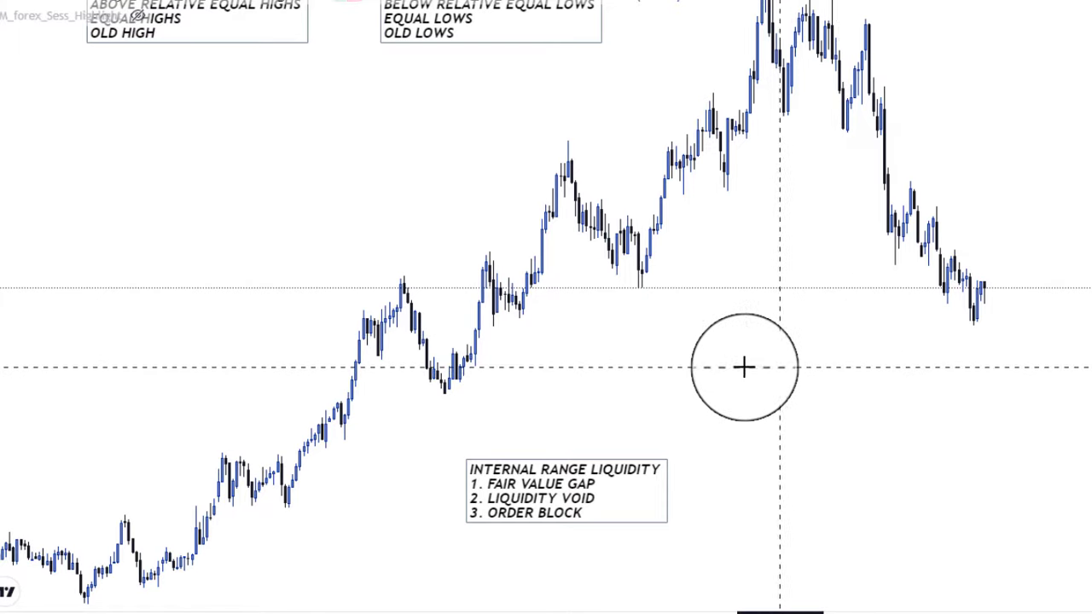
scroll(585, 336, up, 3)
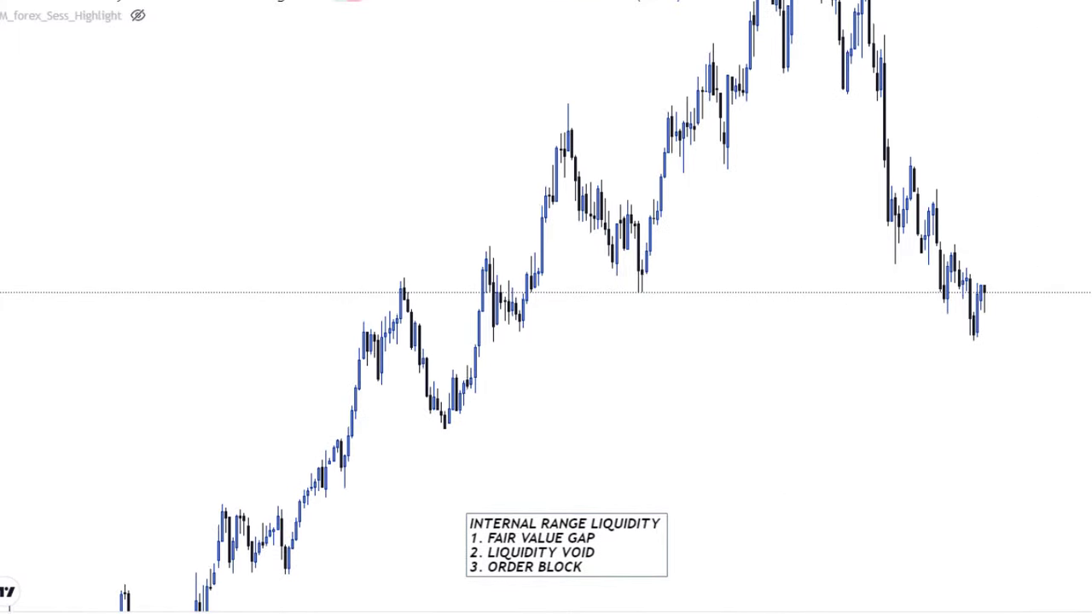
drag(415, 336, 656, 453)
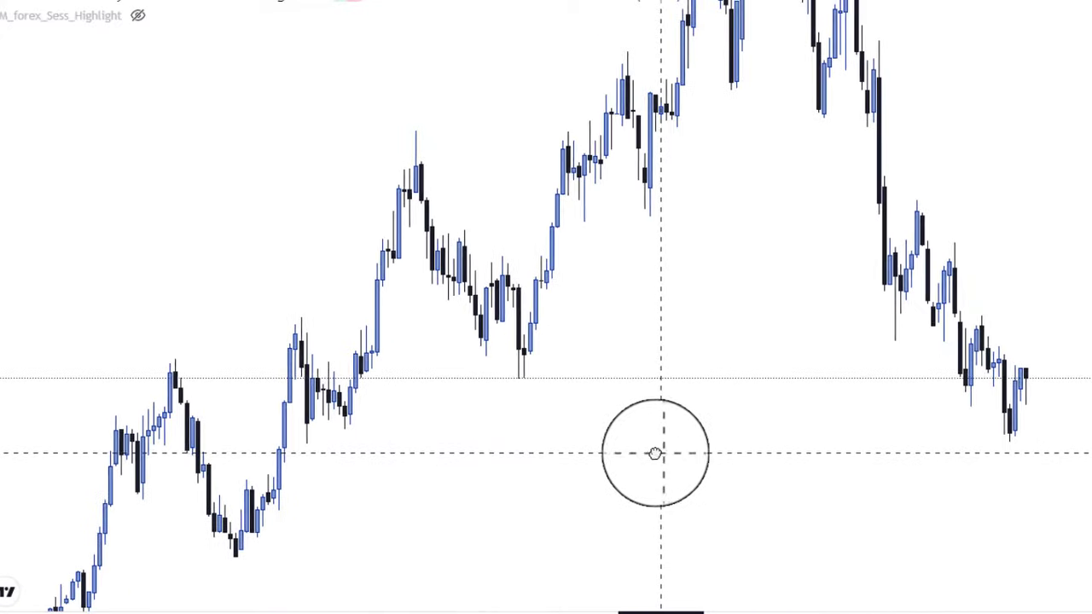
drag(1088, 223, 1087, 324)
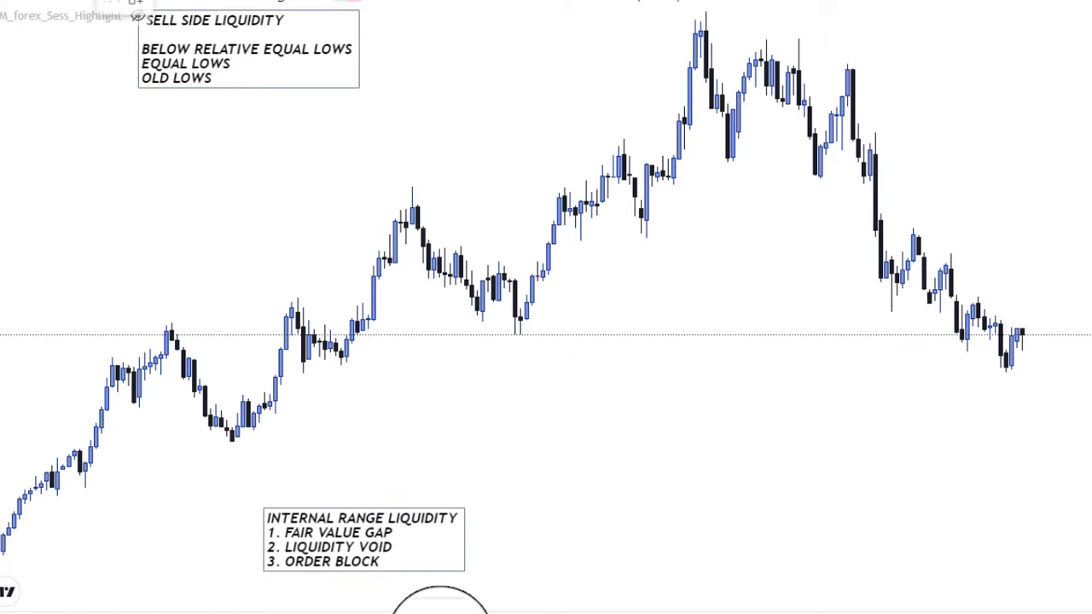
Step: Draw a trend line from the swing low to the upper right, then reframe the candles around it
click(232, 459)
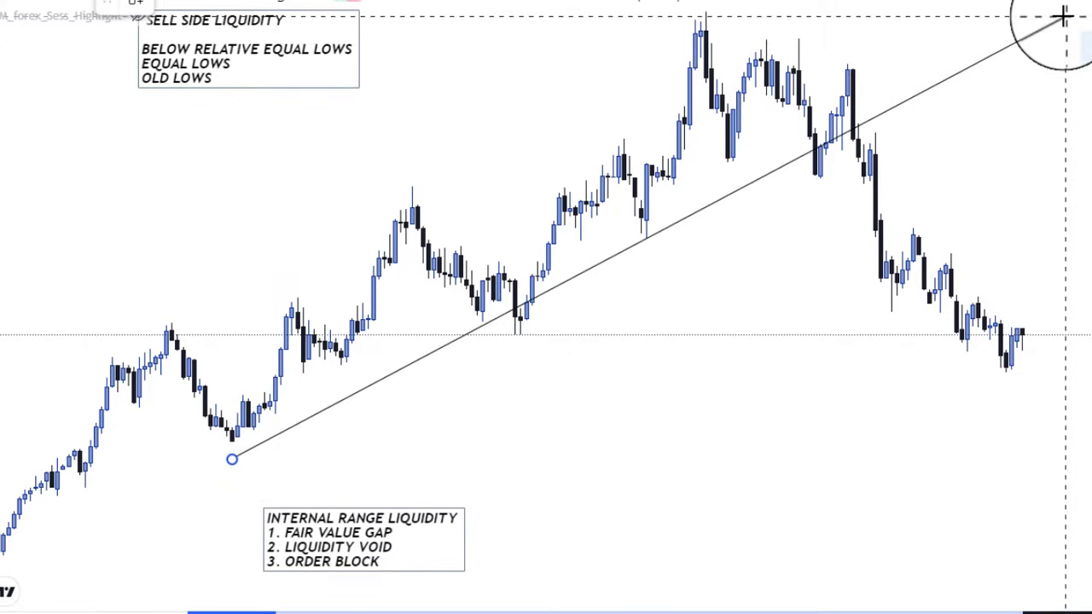
click(1063, 15)
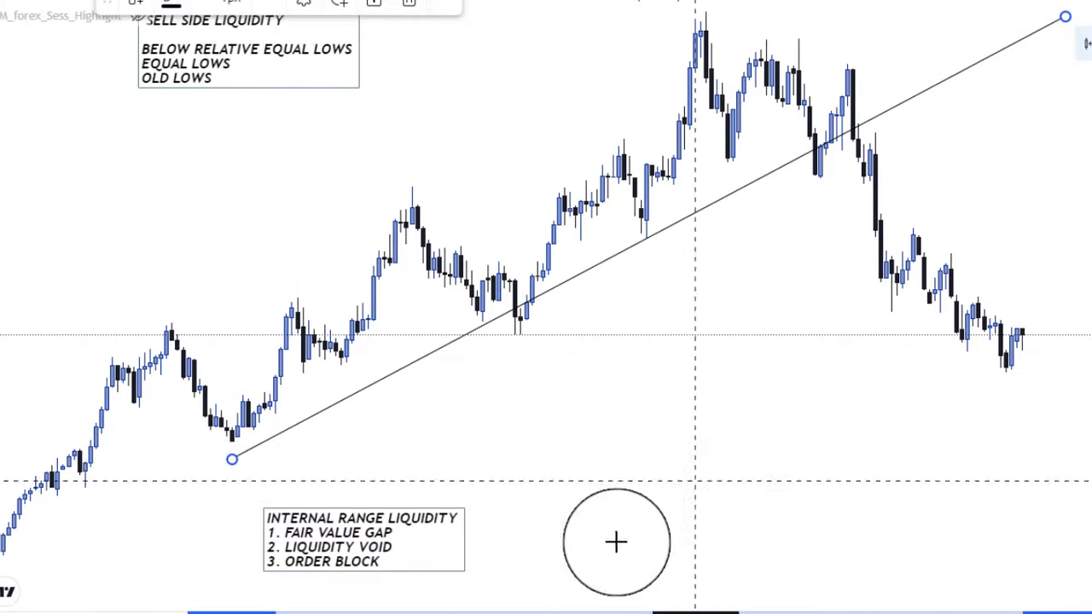
click(631, 480)
drag(818, 392, 1068, 466)
drag(1049, 427, 947, 421)
drag(893, 446, 845, 453)
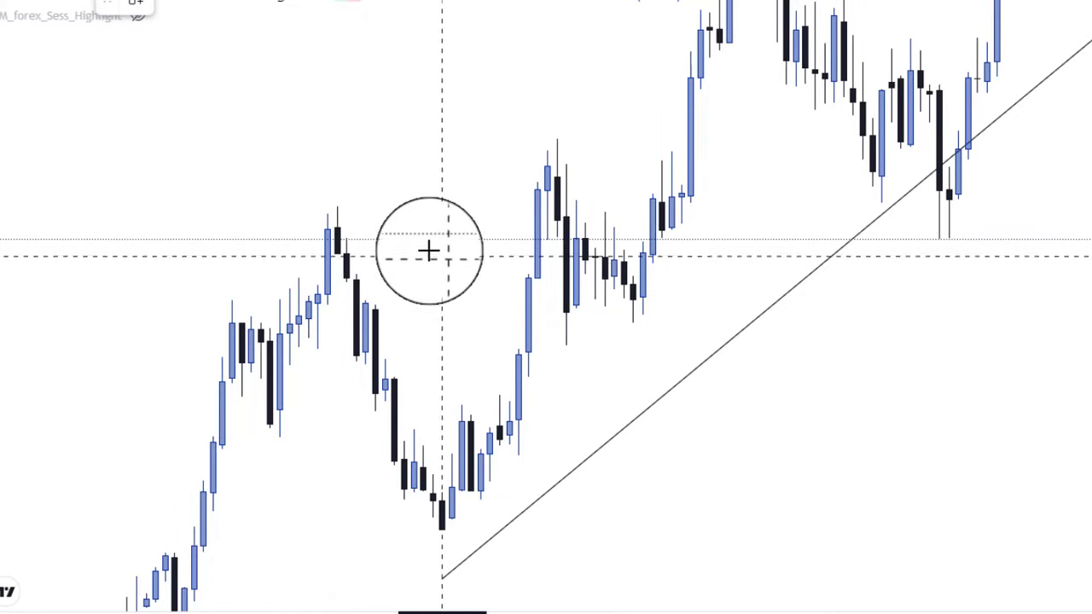
Step: Draw a horizontal swing-high line from the peak across to the later candle
click(337, 205)
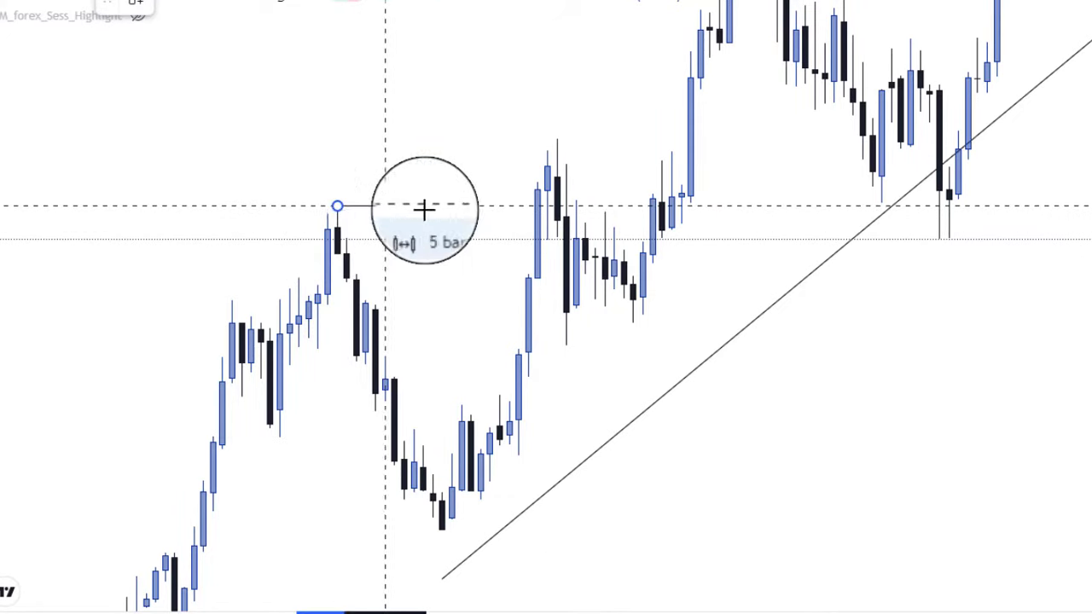
click(545, 205)
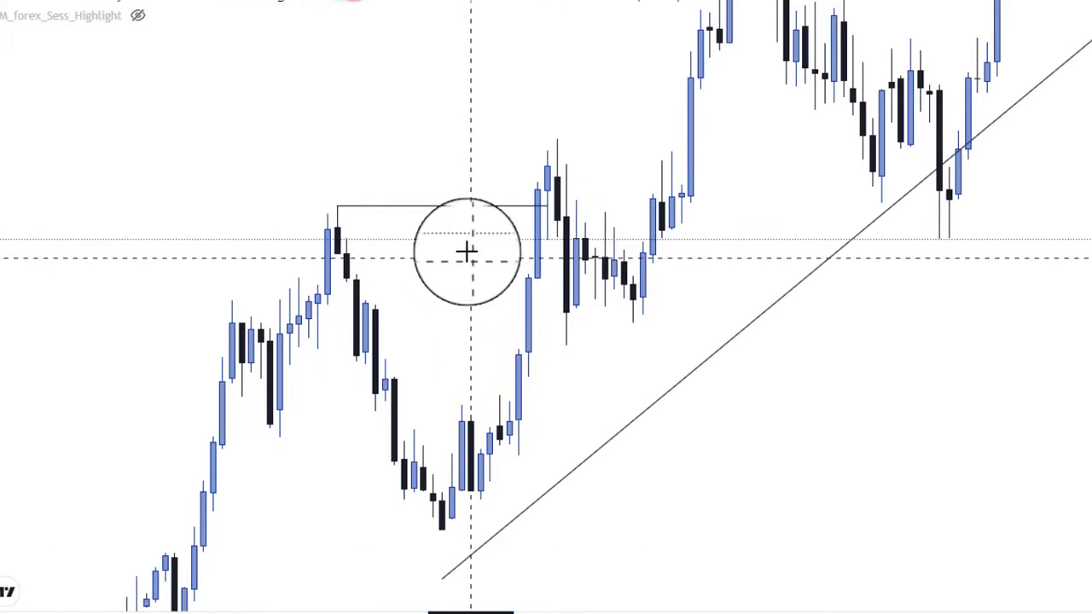
scroll(352, 220, up, 2)
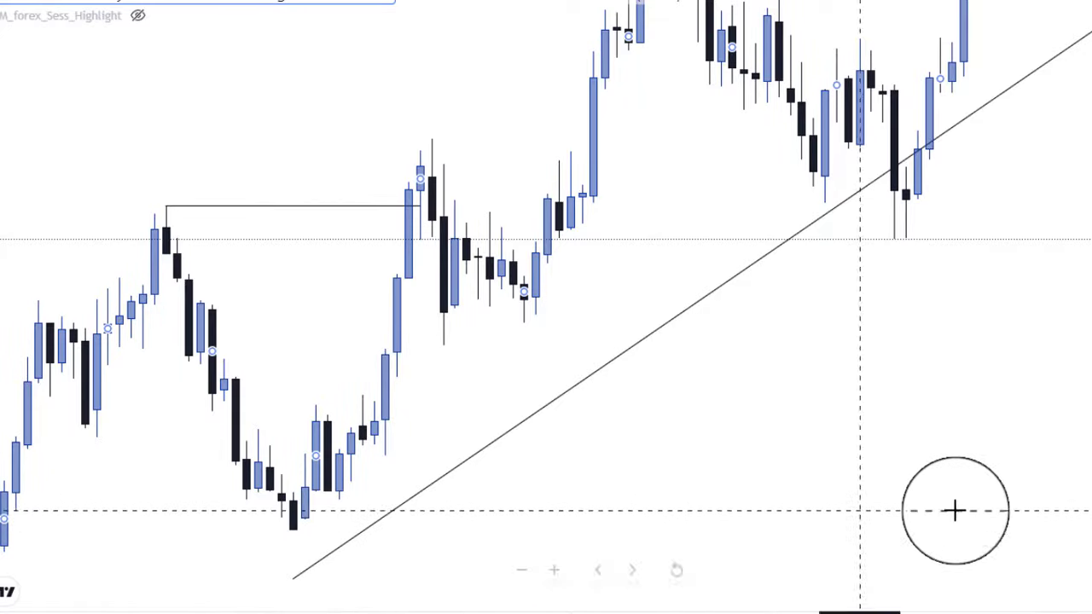
Step: Stretch the price scale and pan to enlarge the swing-low candles near the trend line's start
drag(952, 511, 936, 415)
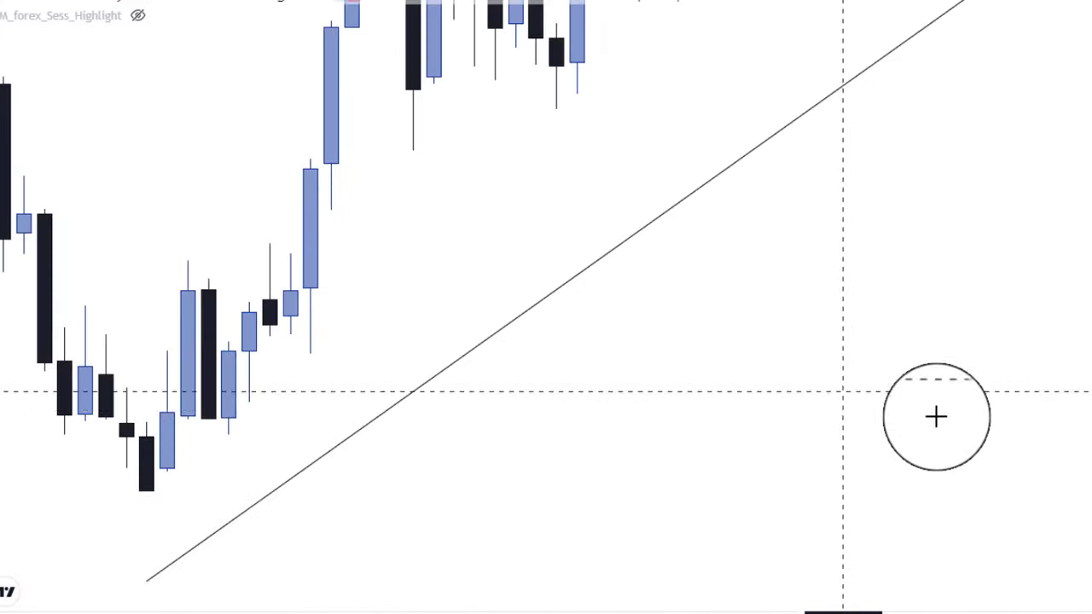
drag(935, 470, 1016, 327)
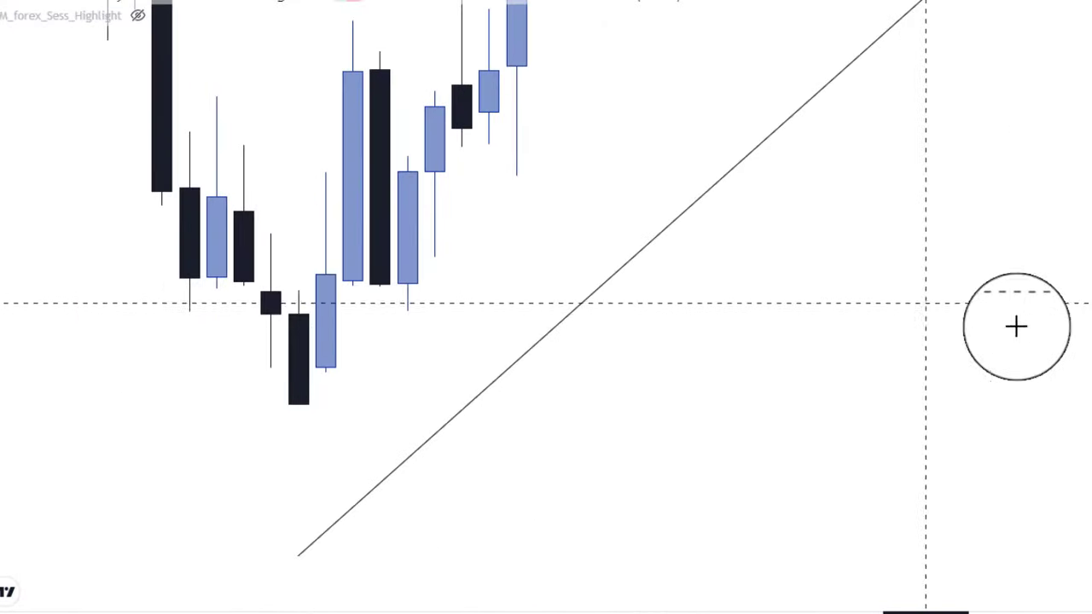
scroll(821, 343, up, 2)
drag(822, 343, 1053, 554)
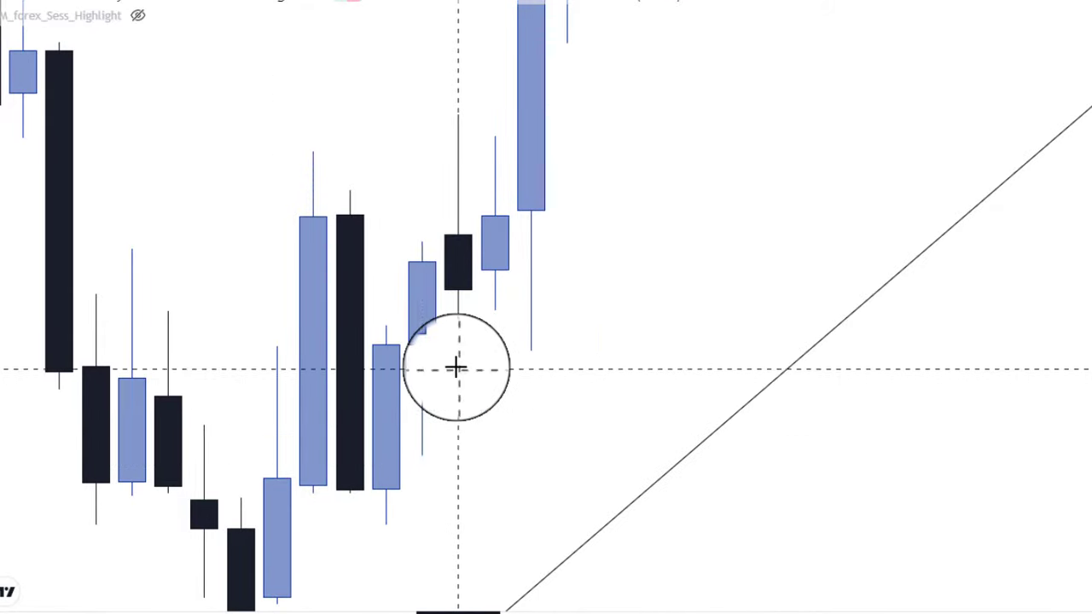
scroll(456, 366, left, 3)
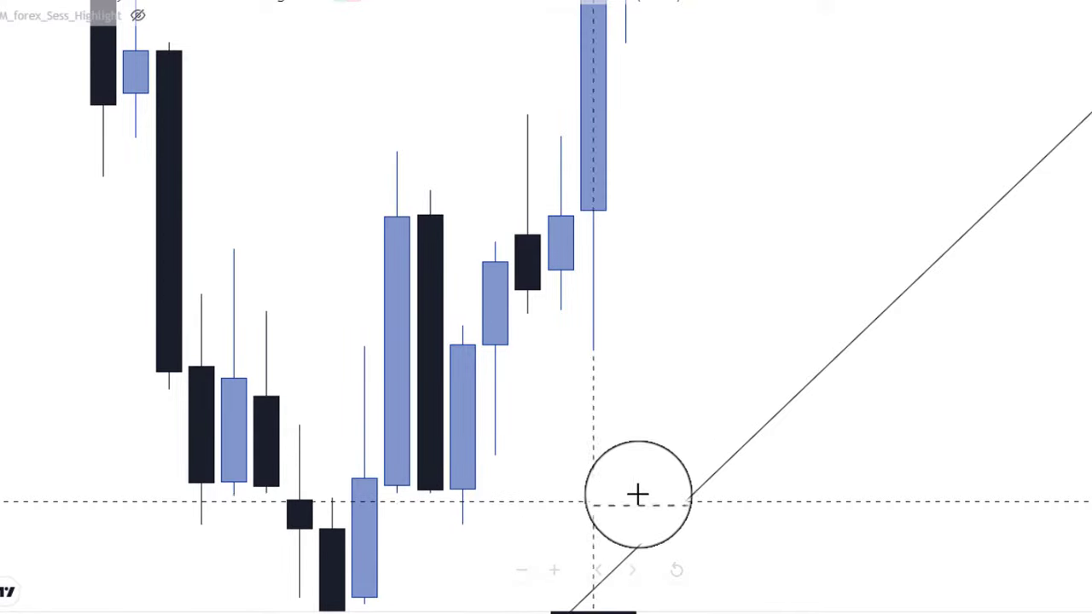
drag(644, 378, 754, 173)
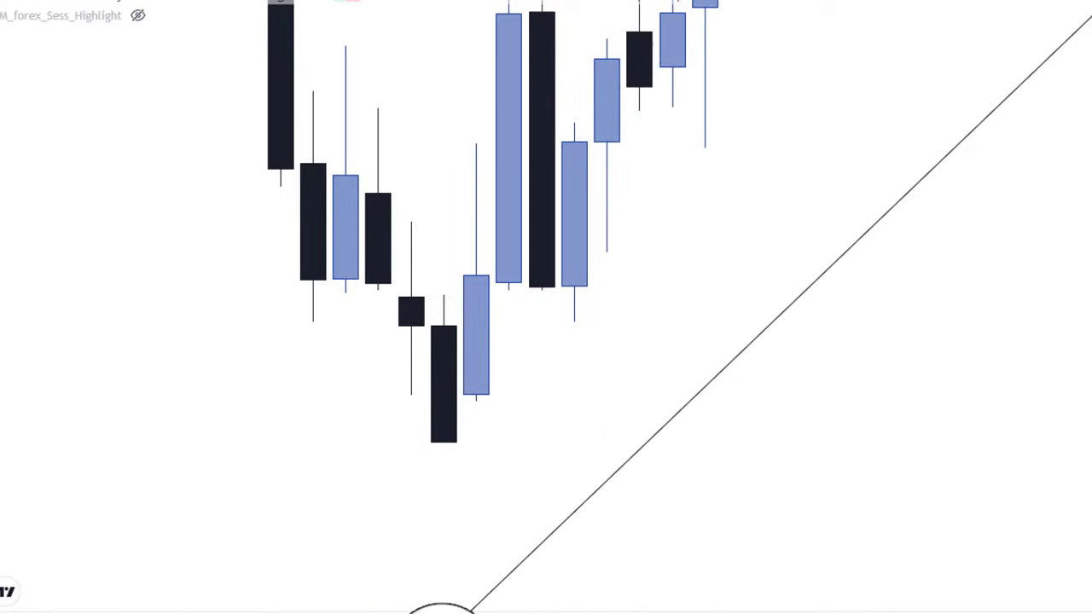
Step: Draw a 7-bar horizontal line and move it onto the swing-low candle bodies
click(444, 297)
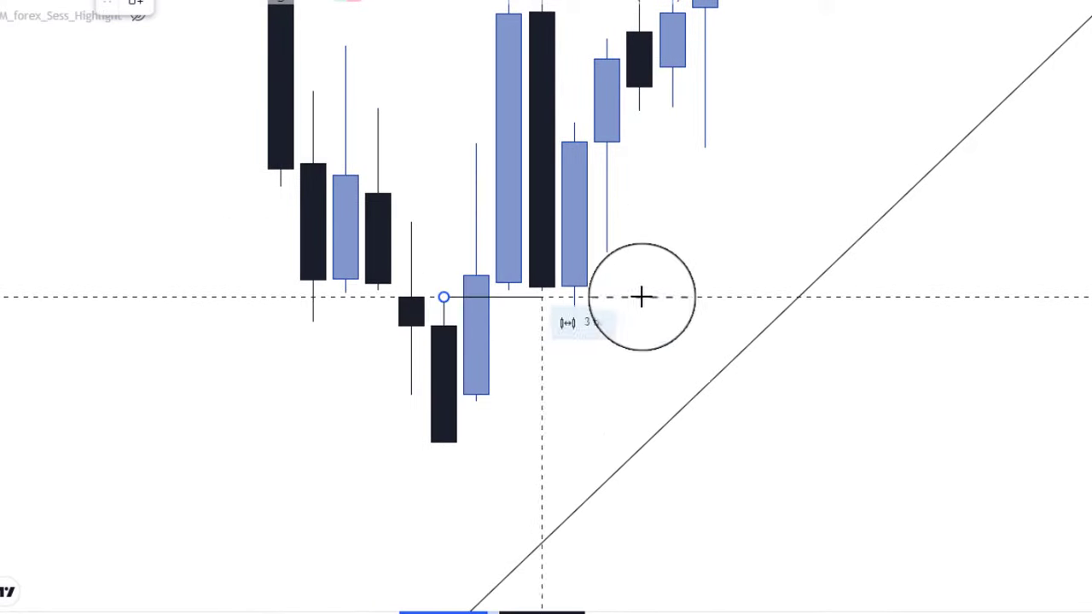
click(672, 297)
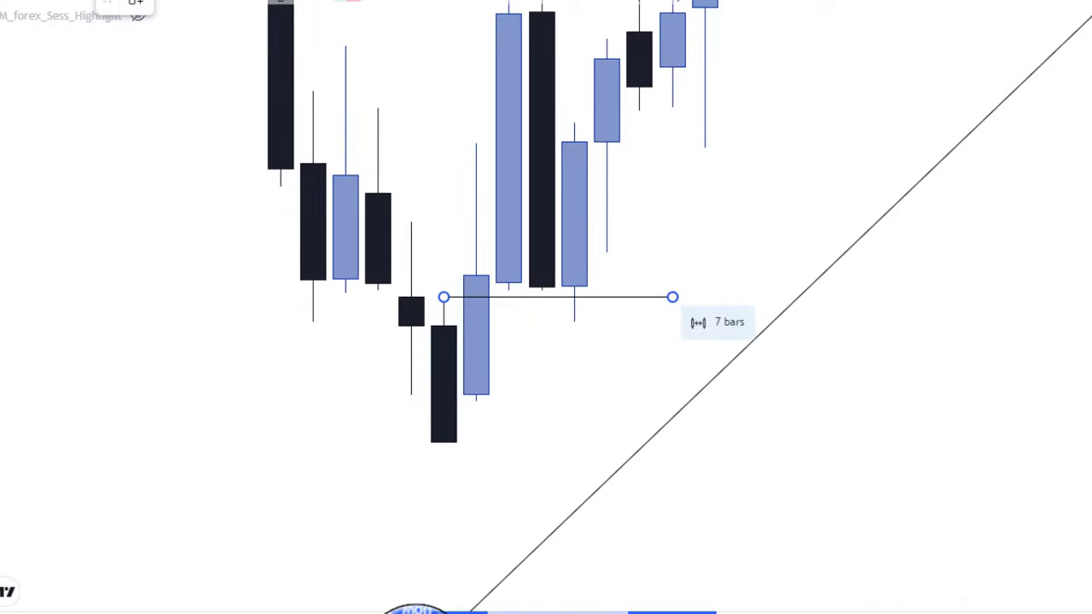
mouse_move(563, 305)
mouse_down()
mouse_move(568, 350)
mouse_move(588, 288)
mouse_move(612, 297)
mouse_up()
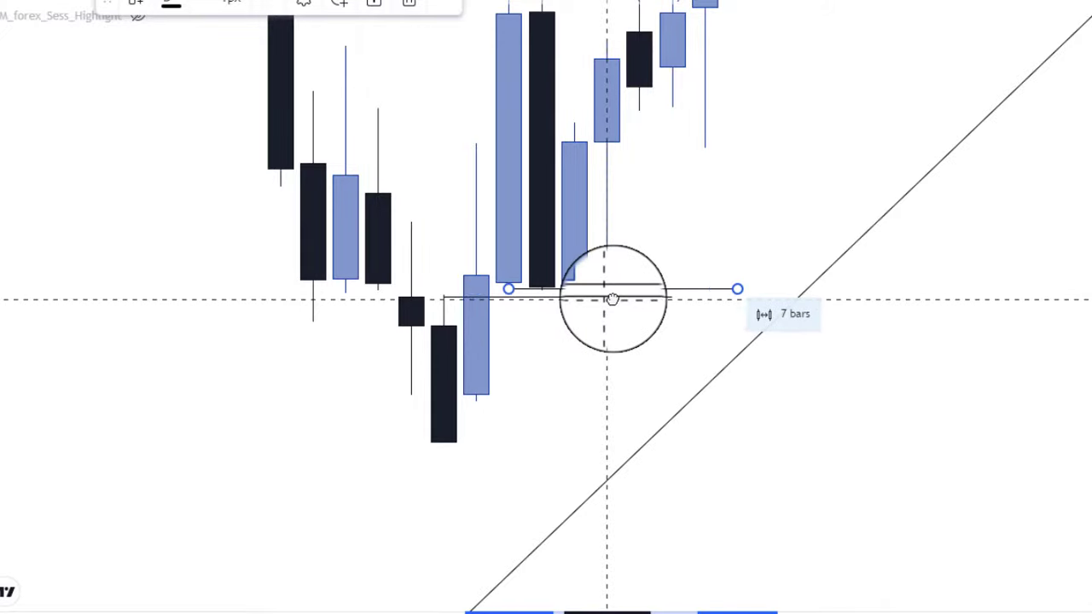
click(626, 299)
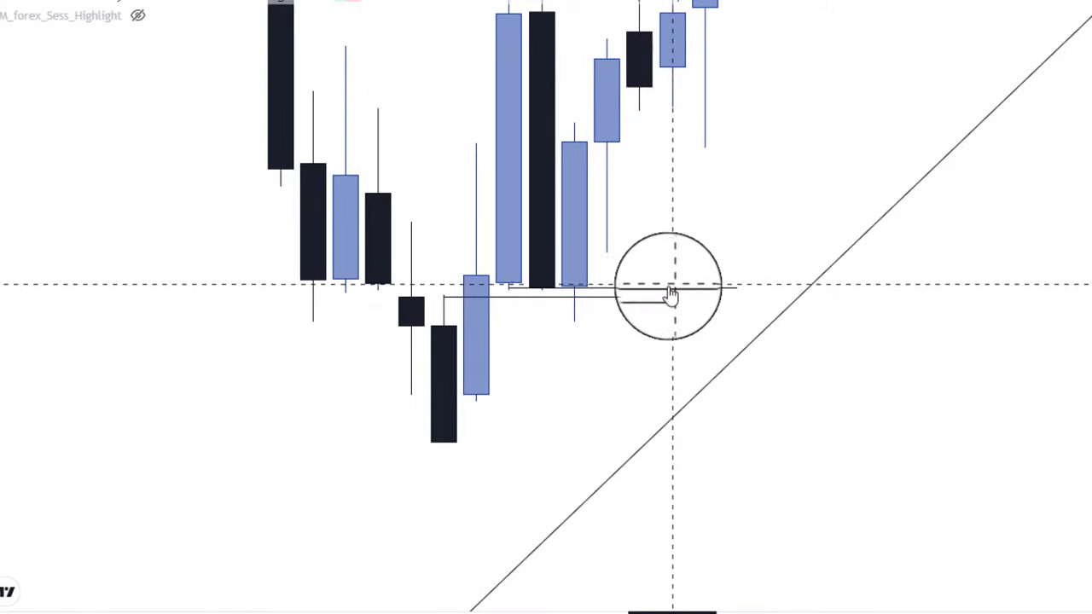
Step: Circle the reversal candle in pink, recentring the chart around the swing low
drag(619, 351, 689, 366)
drag(648, 418, 447, 532)
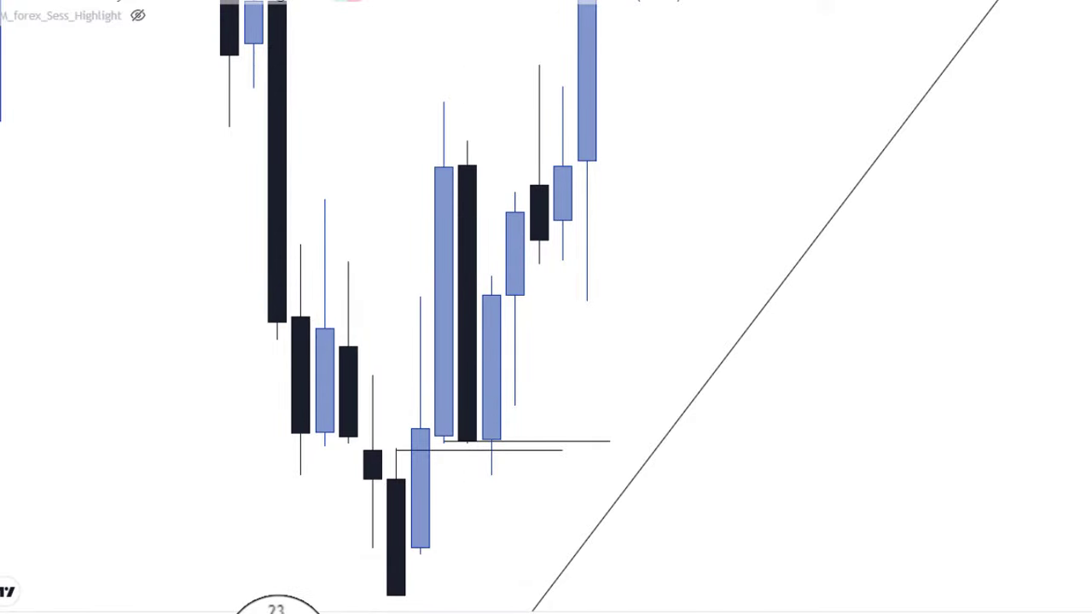
click(444, 463)
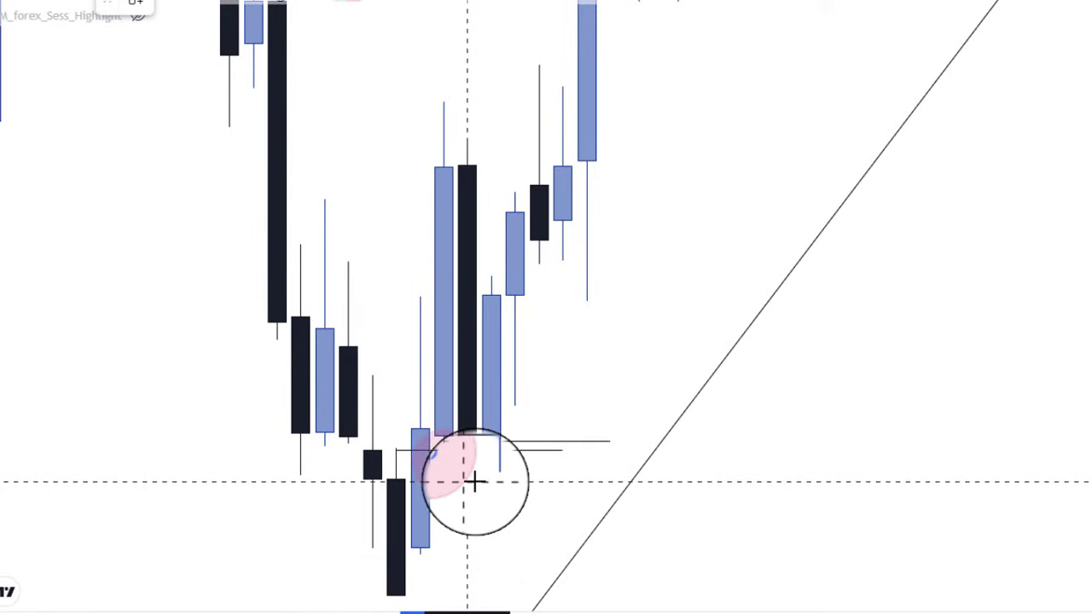
click(466, 482)
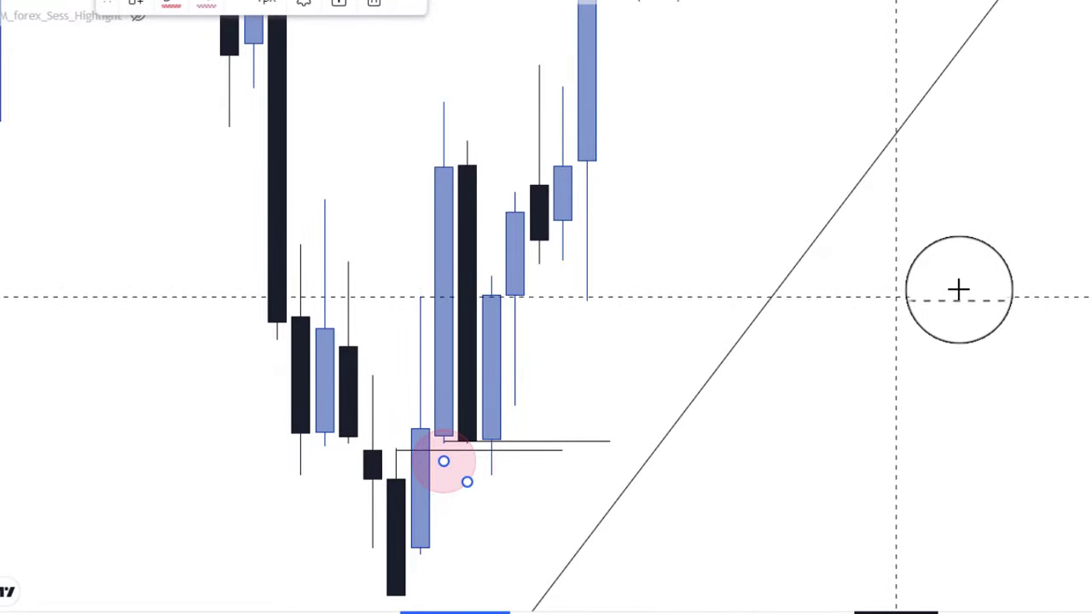
drag(961, 290, 978, 302)
scroll(1024, 453, down, 3)
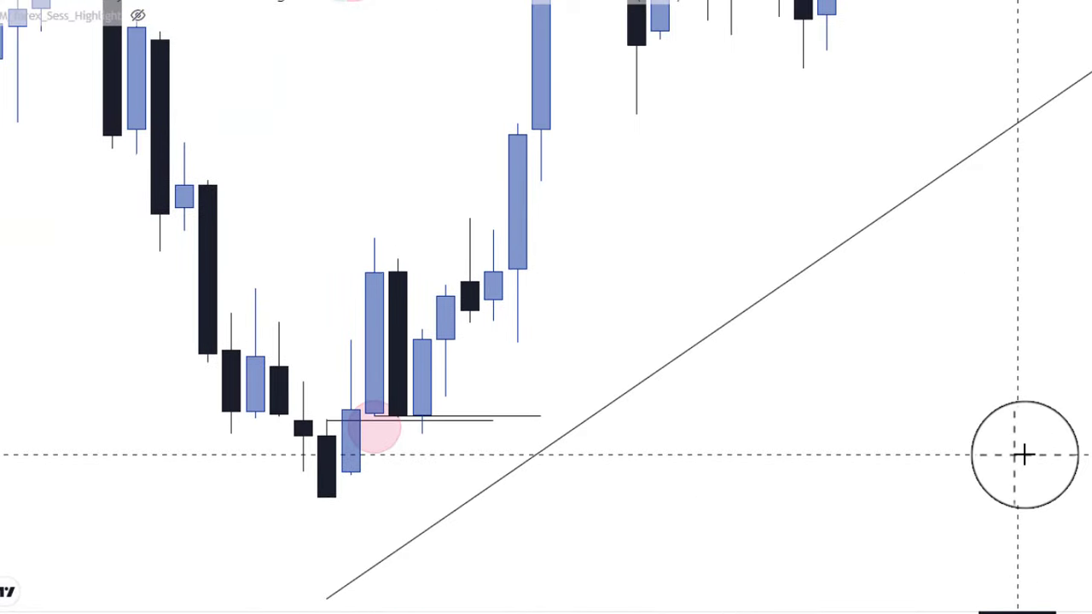
scroll(965, 510, up, 2)
Step: Pin the swing-high line's left end on the earlier peak's high, then frame the whole swing
drag(853, 238, 775, 310)
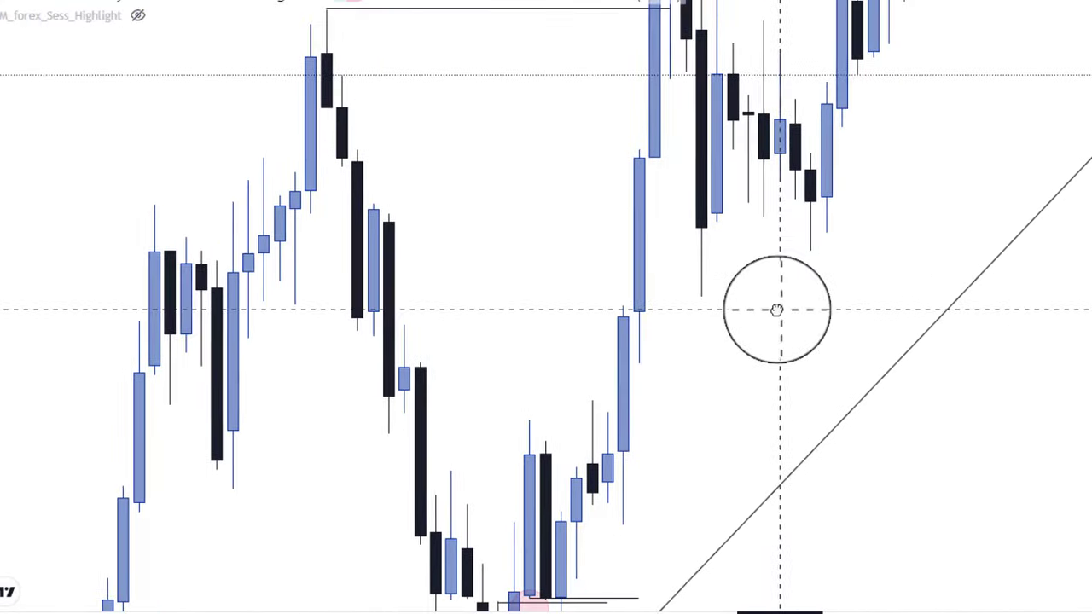
scroll(894, 406, right, 5)
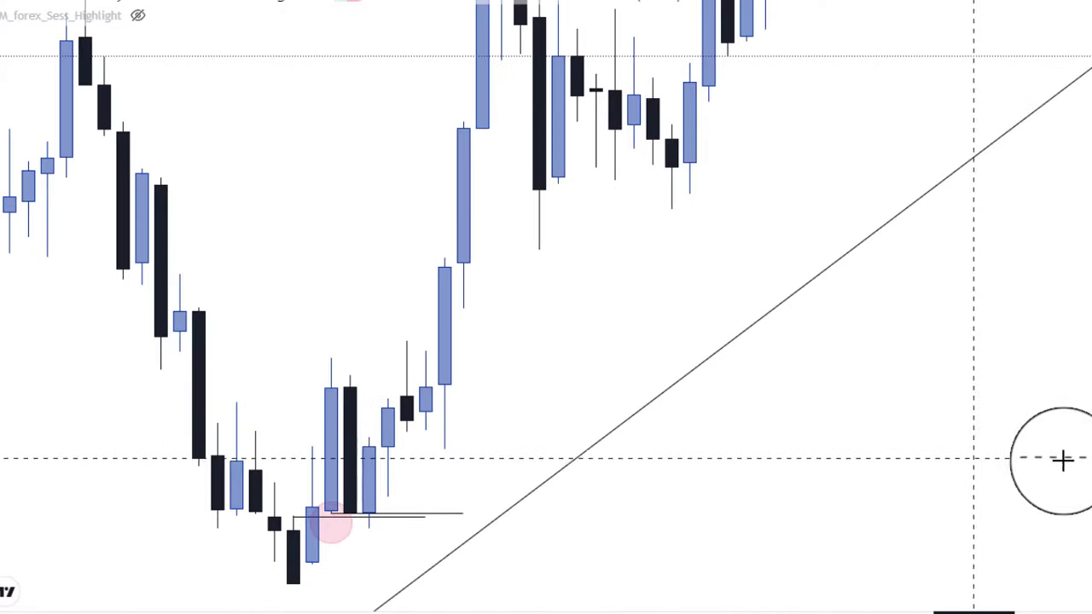
scroll(950, 412, left, 6)
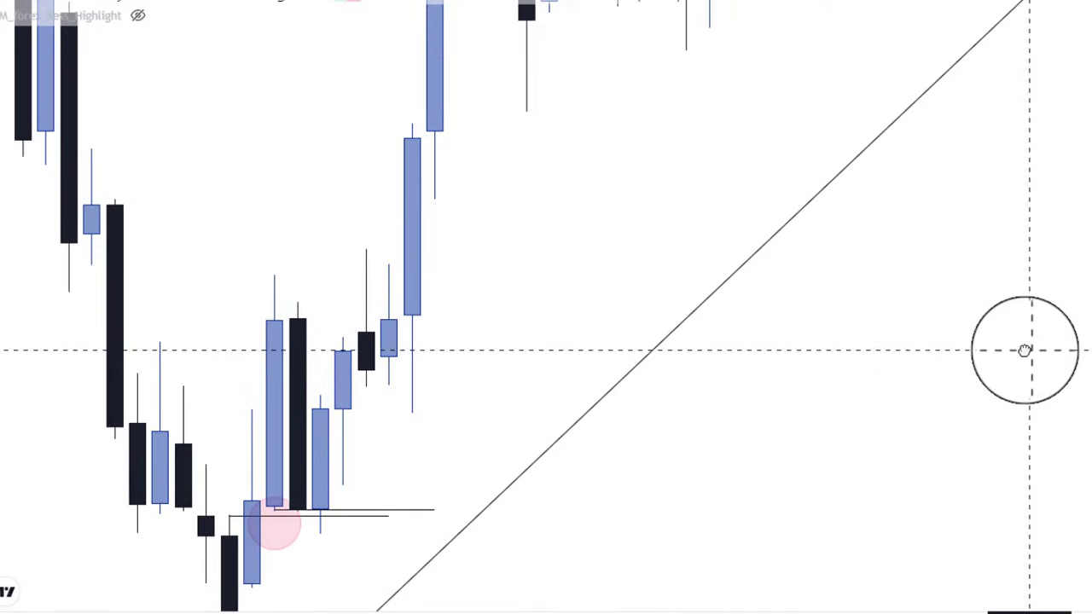
scroll(577, 395, right, 3)
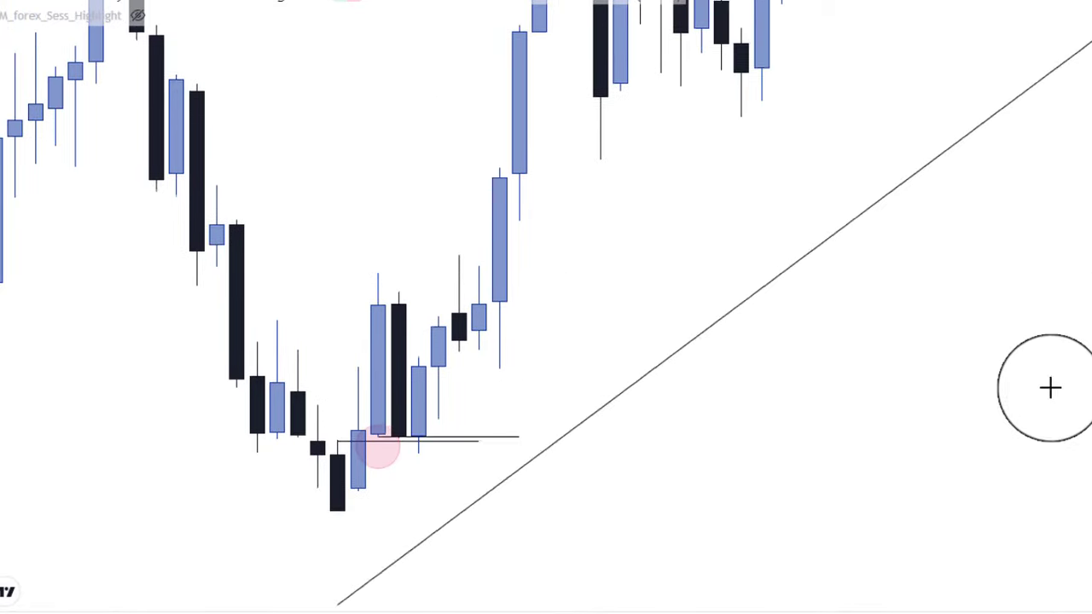
scroll(1049, 385, left, 5)
scroll(689, 196, right, 2)
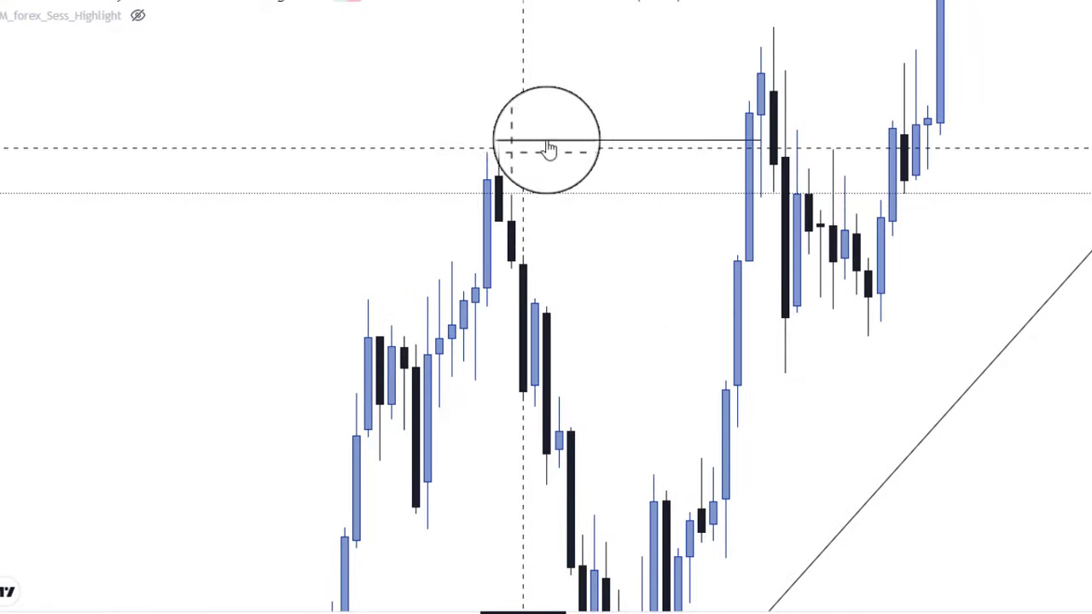
drag(514, 149, 521, 145)
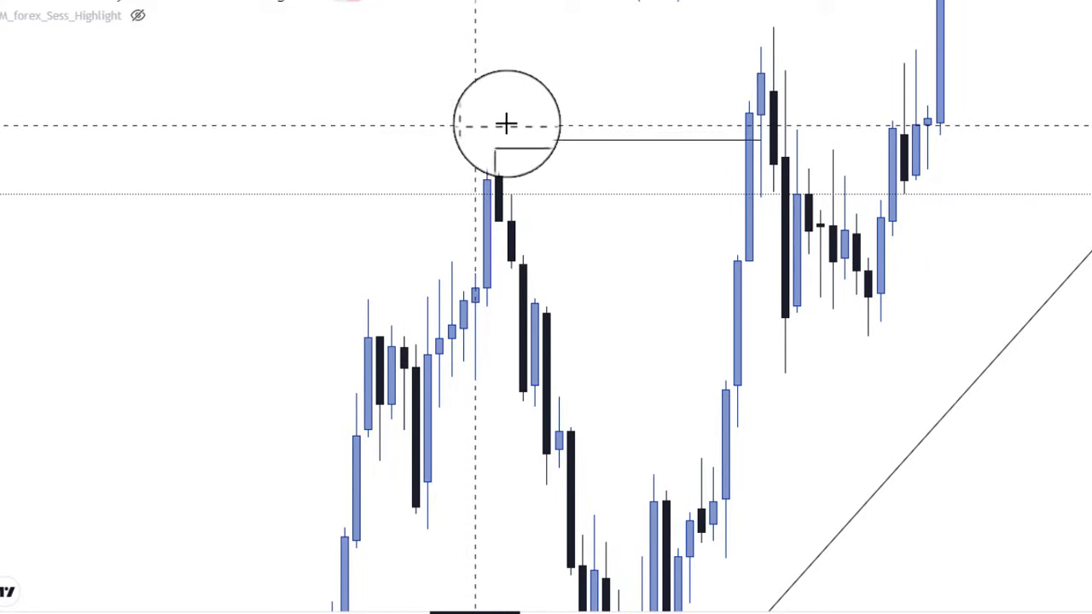
scroll(545, 226, right, 5)
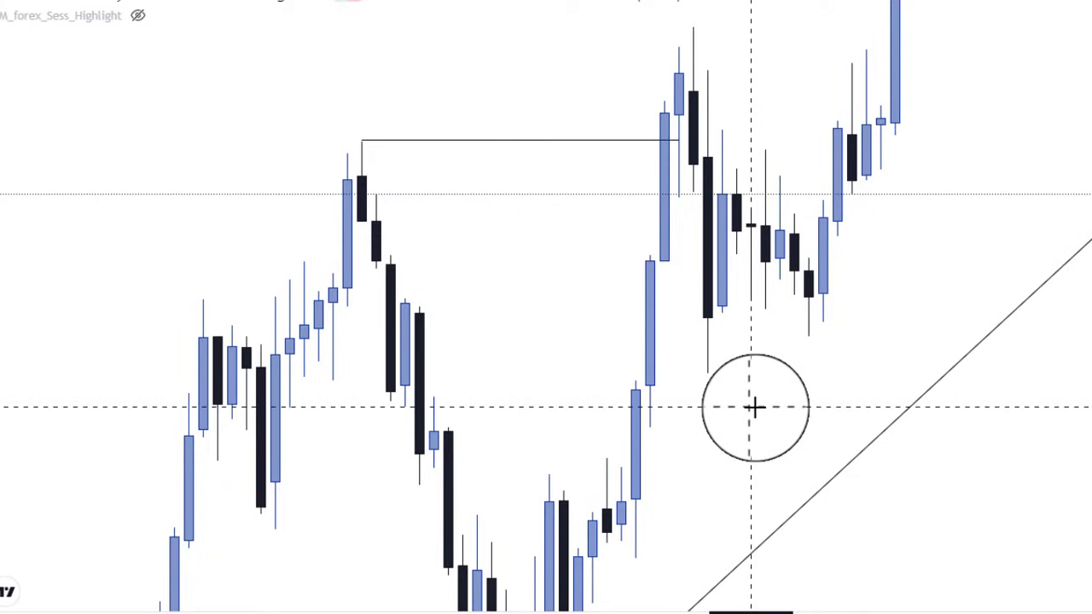
scroll(751, 410, right, 4)
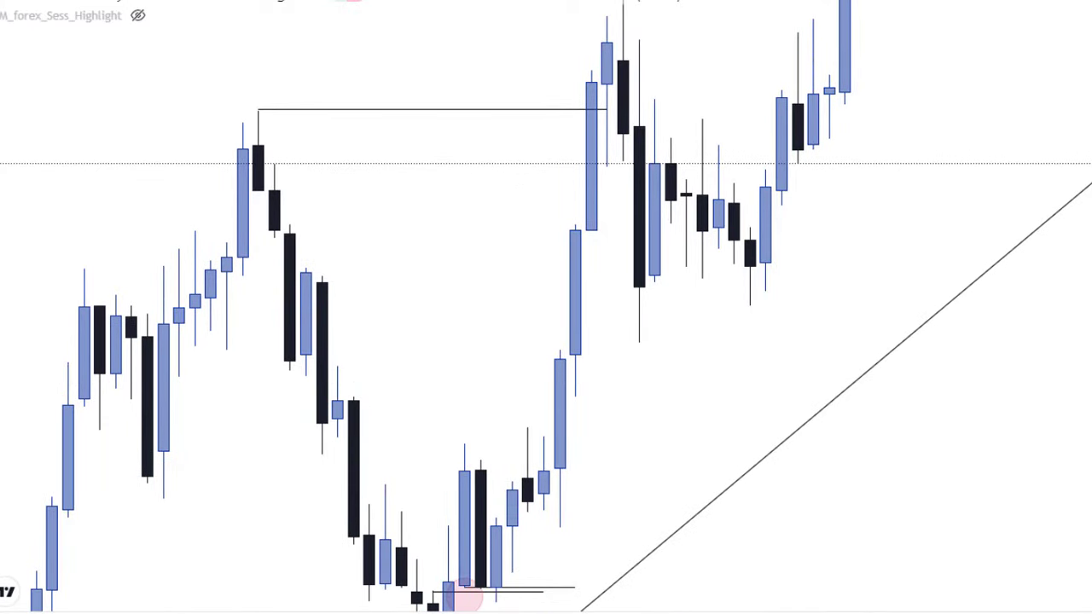
scroll(1075, 341, left, 6)
drag(1072, 378, 1051, 386)
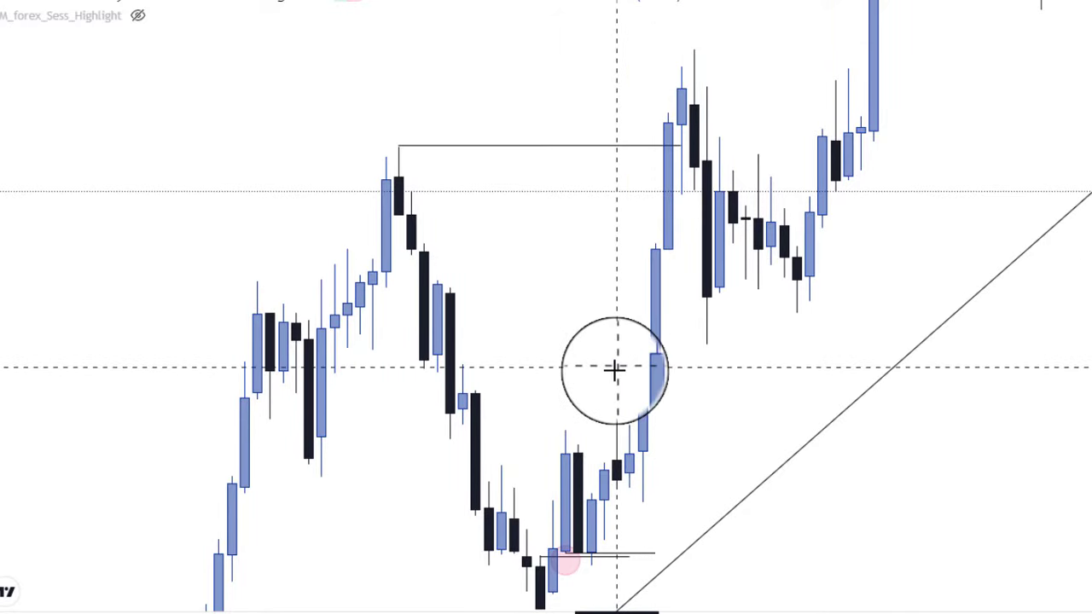
scroll(570, 349, right, 5)
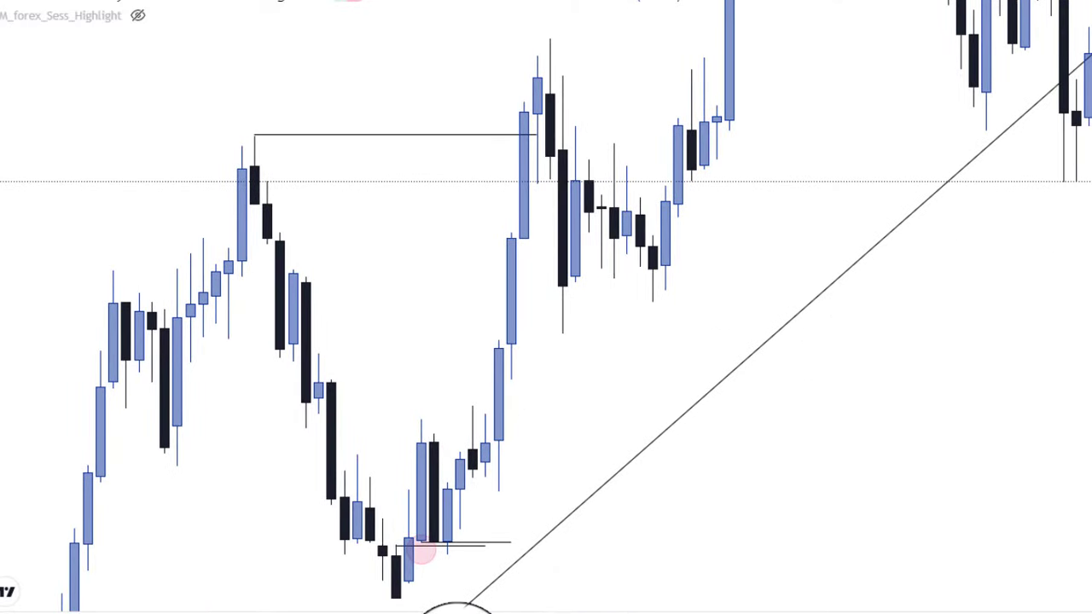
Step: Draw a 14-bar and a 19-bar horizontal line at levels on the breakout candles
click(523, 237)
click(702, 237)
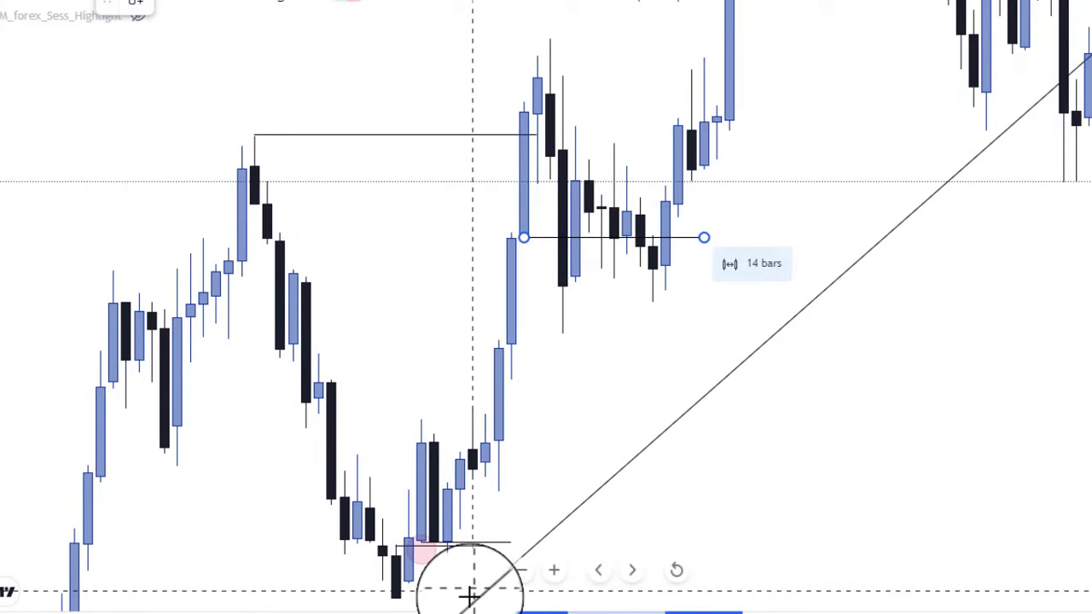
click(498, 337)
click(741, 337)
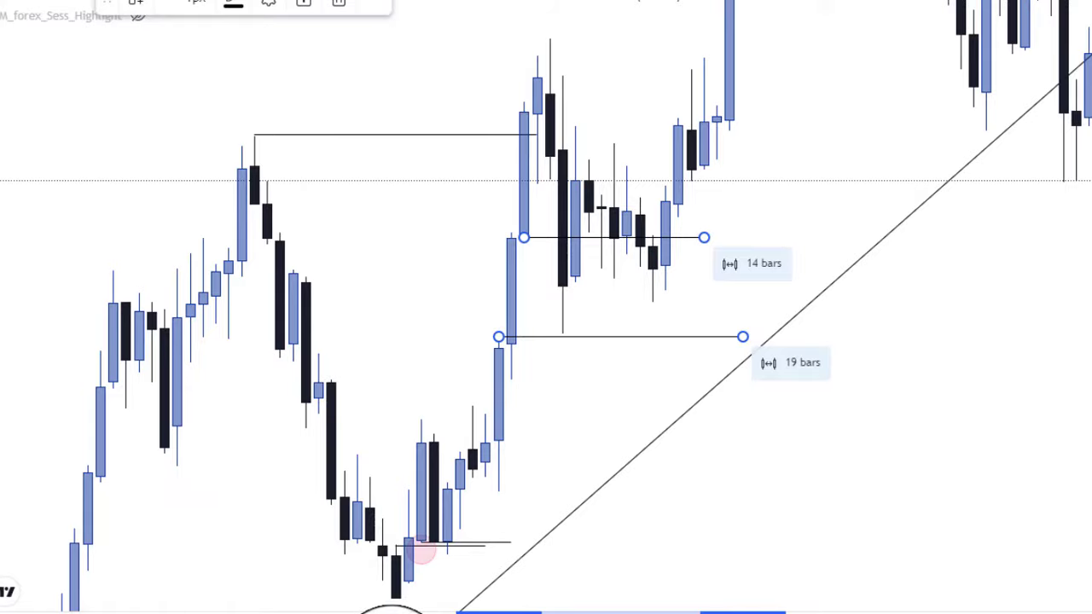
scroll(714, 402, down, 3)
drag(994, 446, 763, 397)
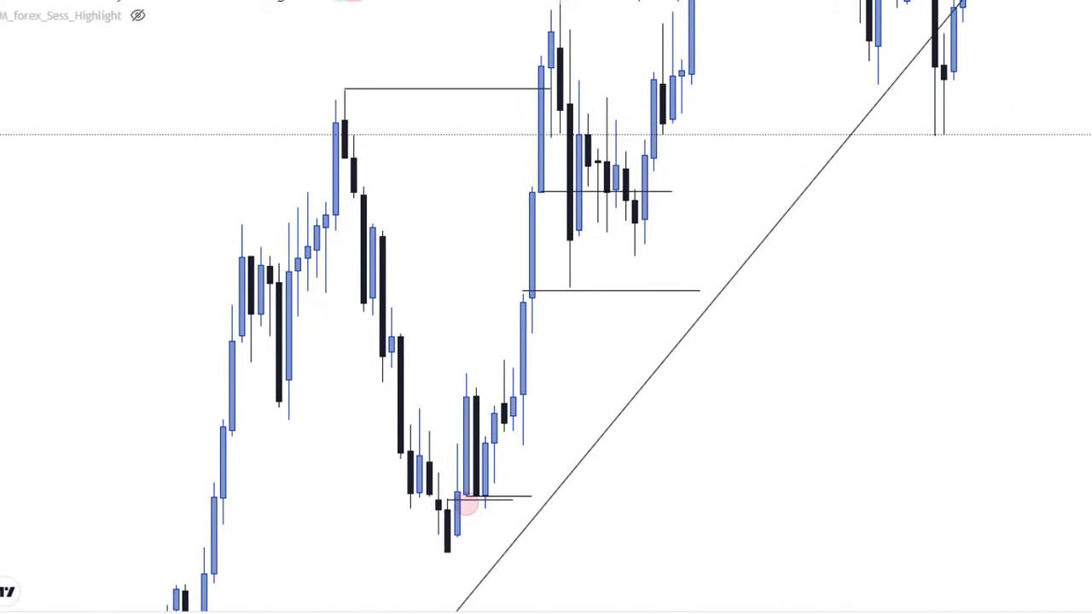
click(819, 463)
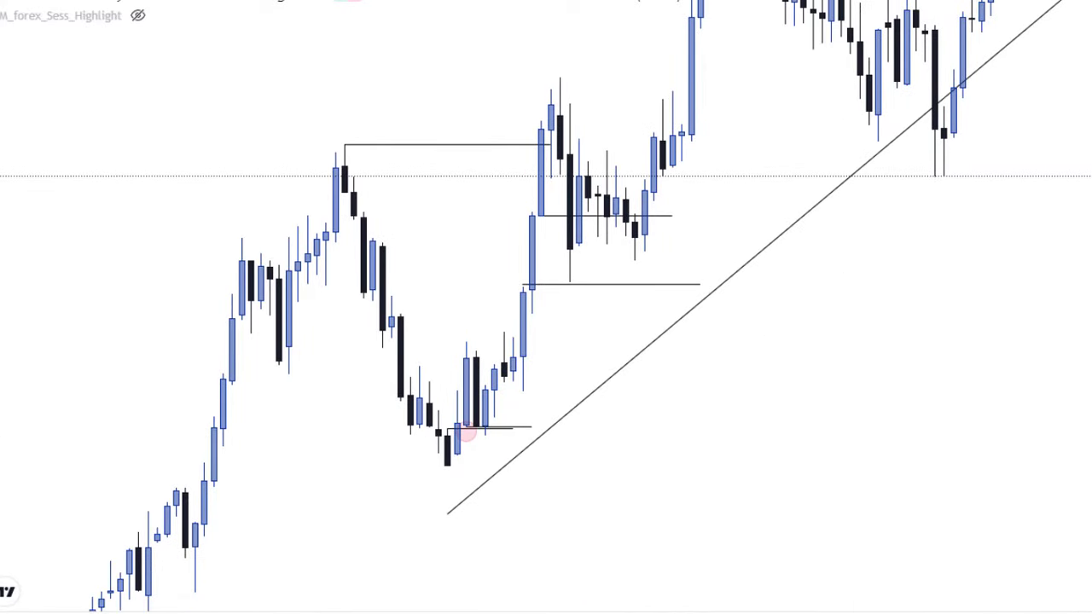
scroll(883, 435, up, 2)
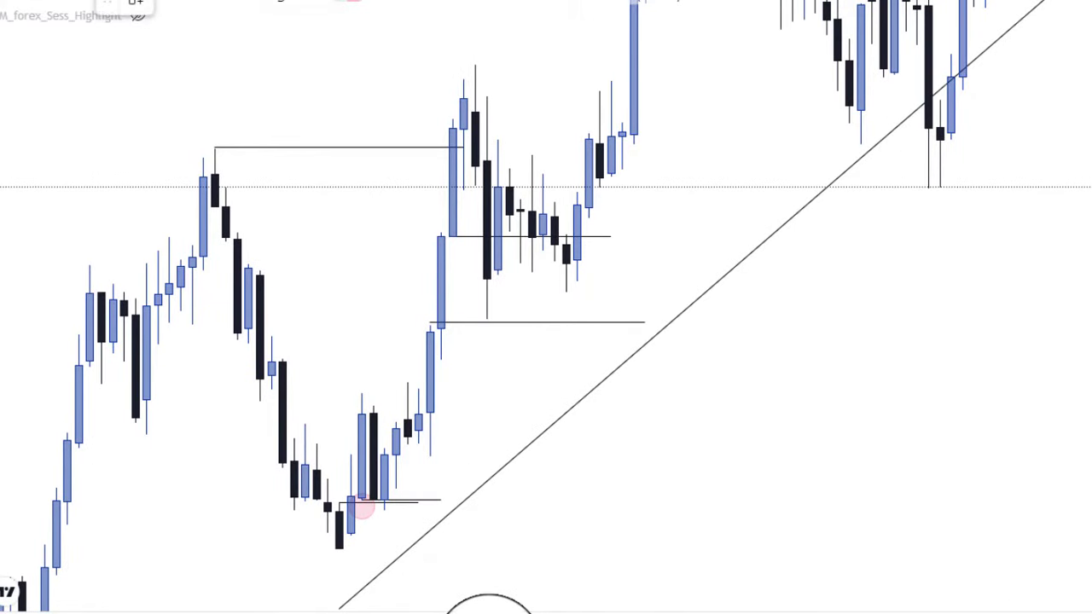
Step: Draw a Fibonacci retracement to the recent high, with its lower anchor on the swing low
click(429, 453)
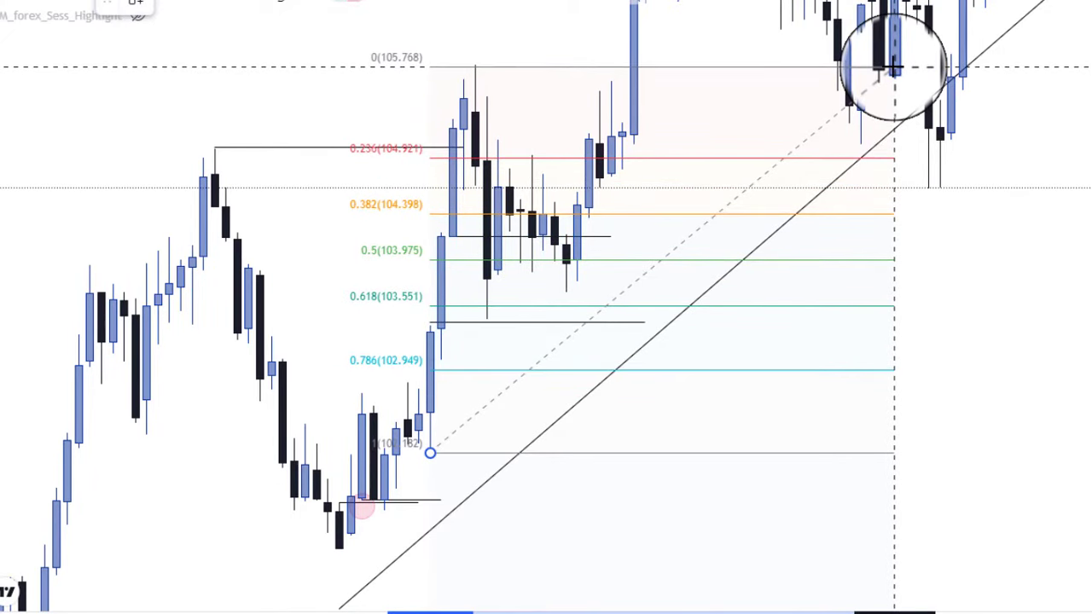
click(894, 67)
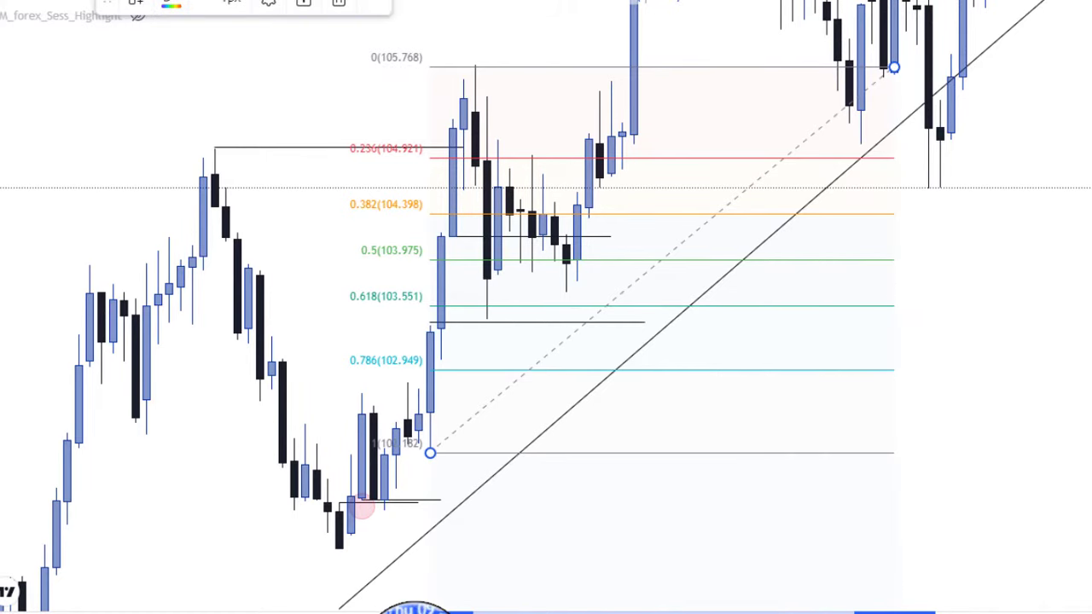
mouse_move(430, 453)
mouse_down()
mouse_move(446, 468)
mouse_move(441, 458)
mouse_move(368, 499)
mouse_move(364, 514)
mouse_move(372, 508)
mouse_up()
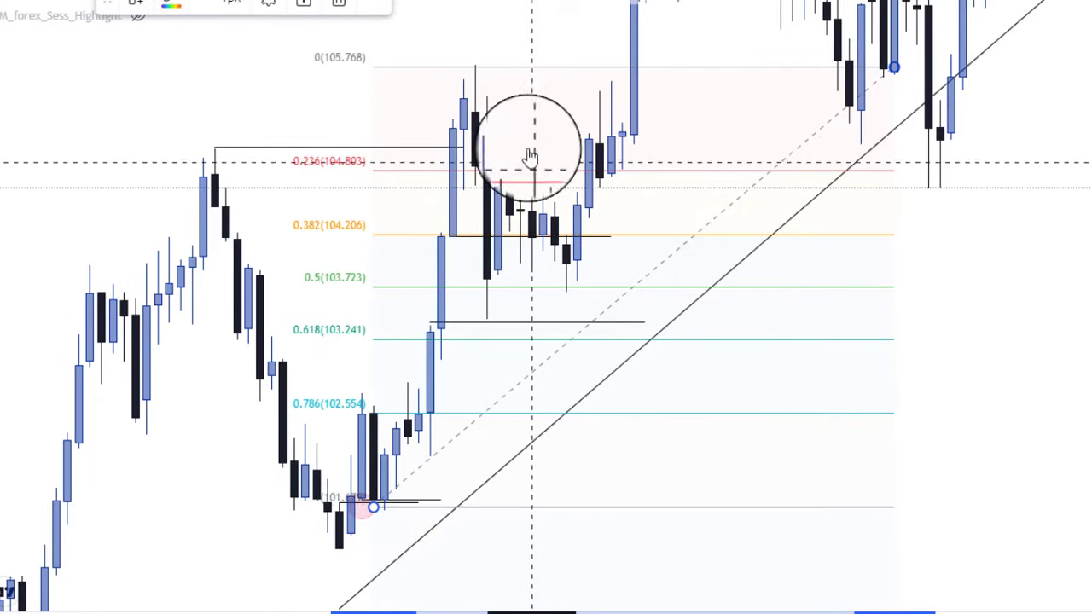
Step: Adjust the left ends of the two horizontal lines onto the candles
scroll(511, 94, down, 1)
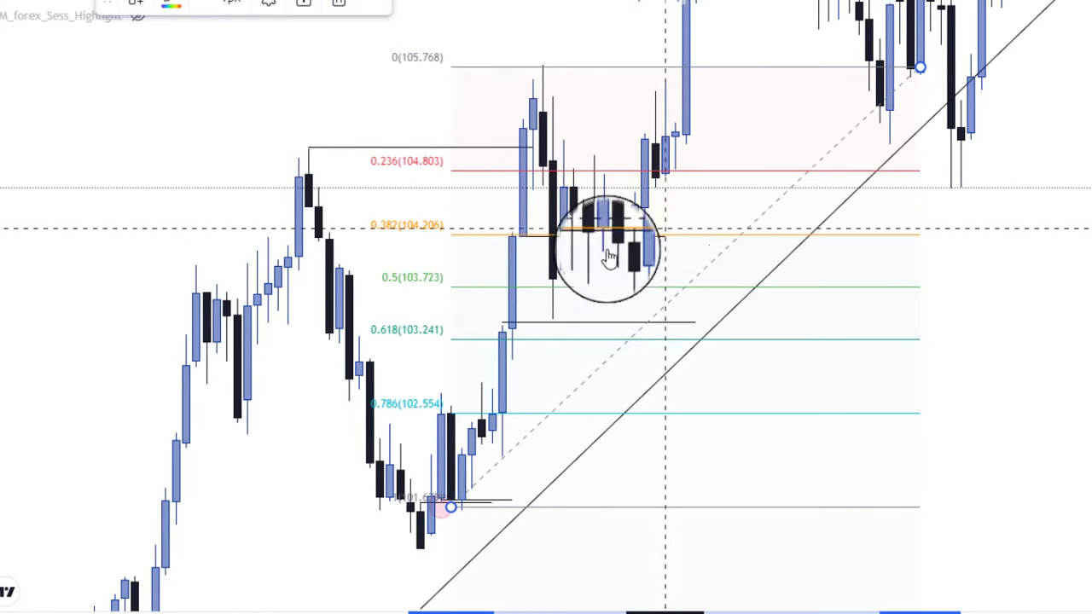
drag(559, 322, 503, 324)
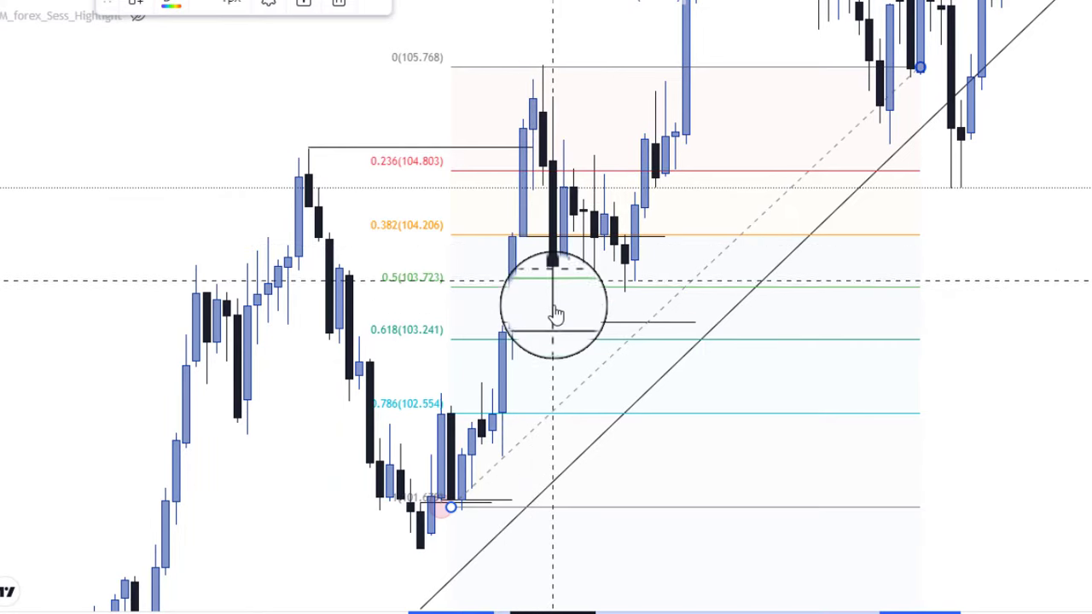
drag(513, 236, 519, 236)
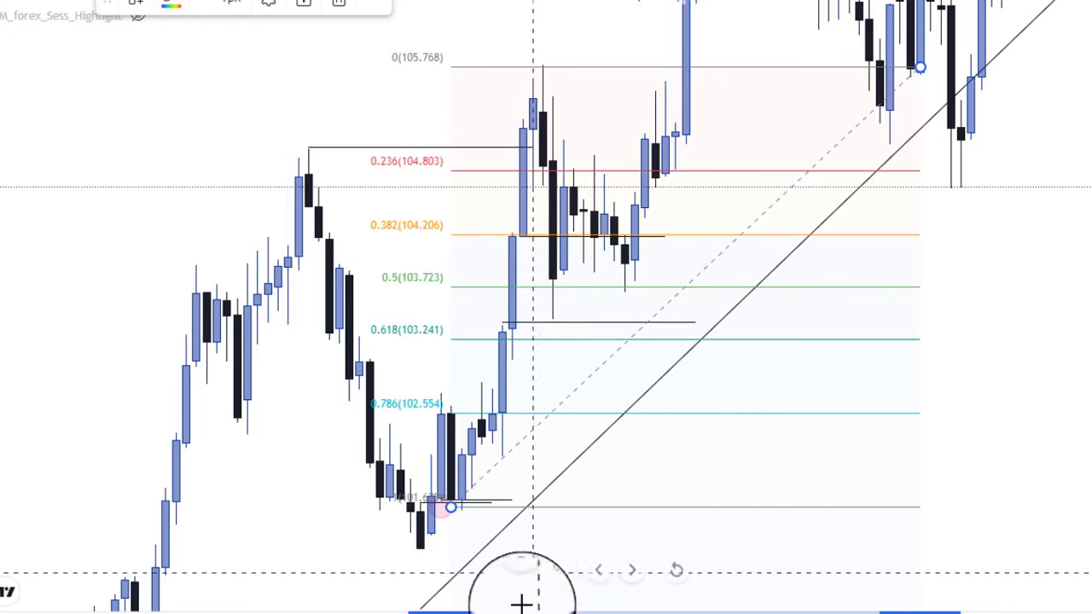
Step: Delete the Fibonacci retracement, then pan and zoom to bring later candles into view
key(Delete)
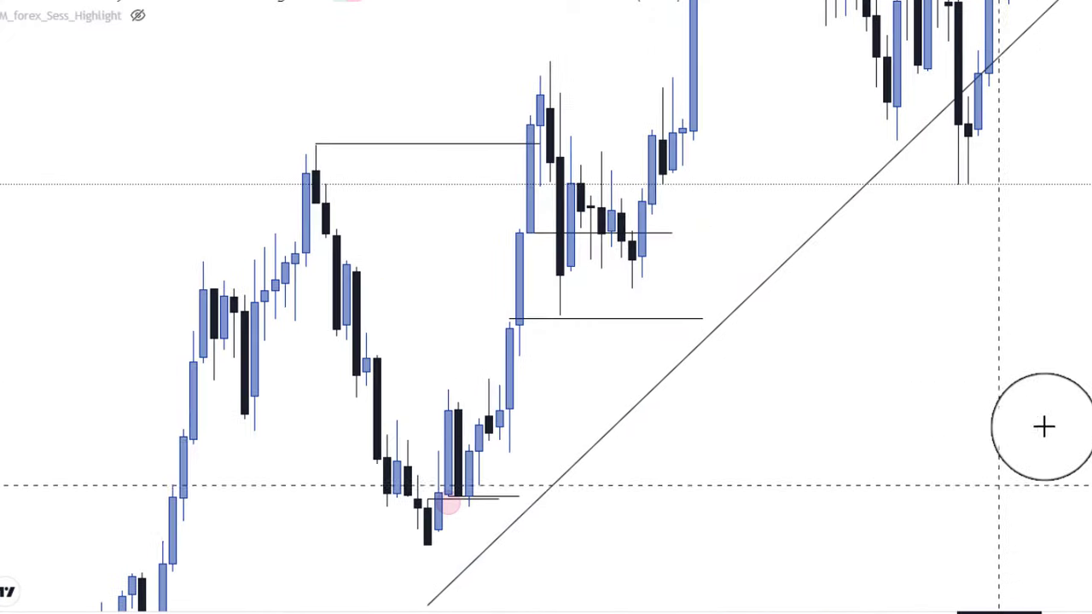
drag(998, 487, 865, 478)
scroll(574, 366, down, 2)
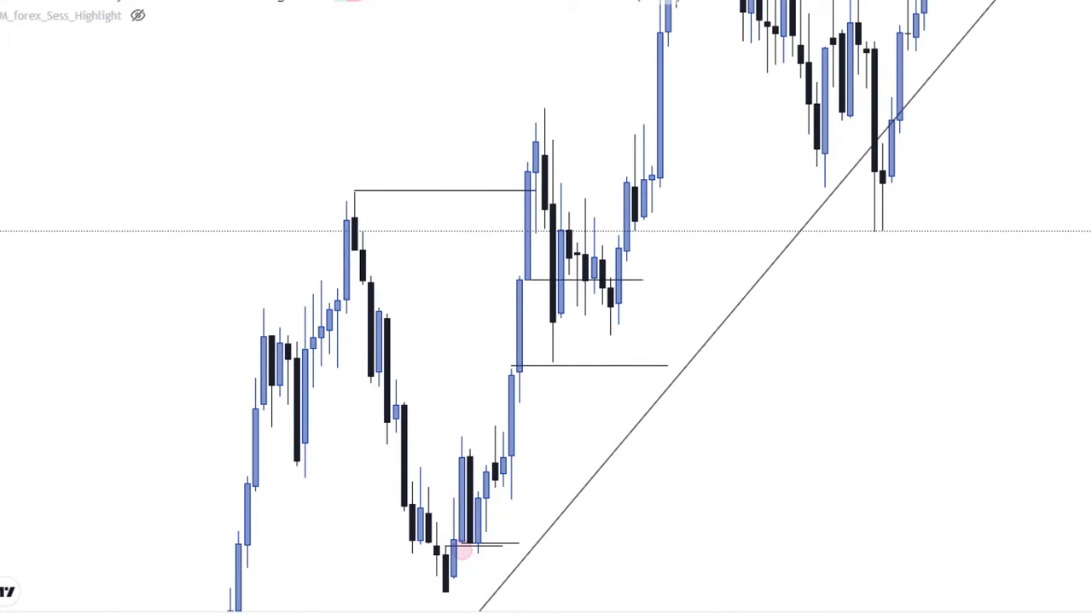
scroll(660, 281, down, 2)
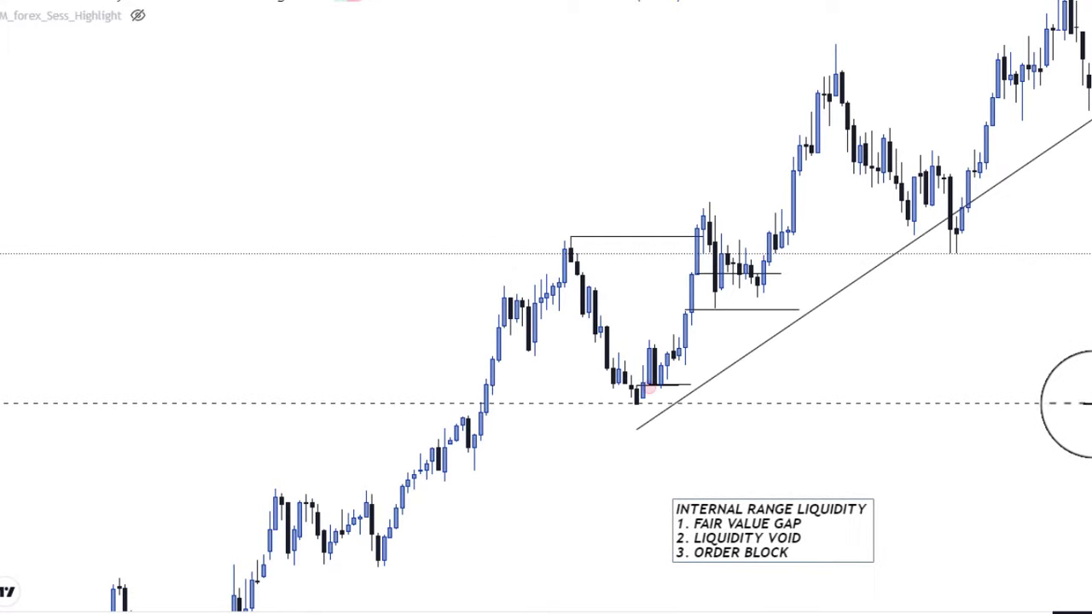
drag(977, 451, 845, 574)
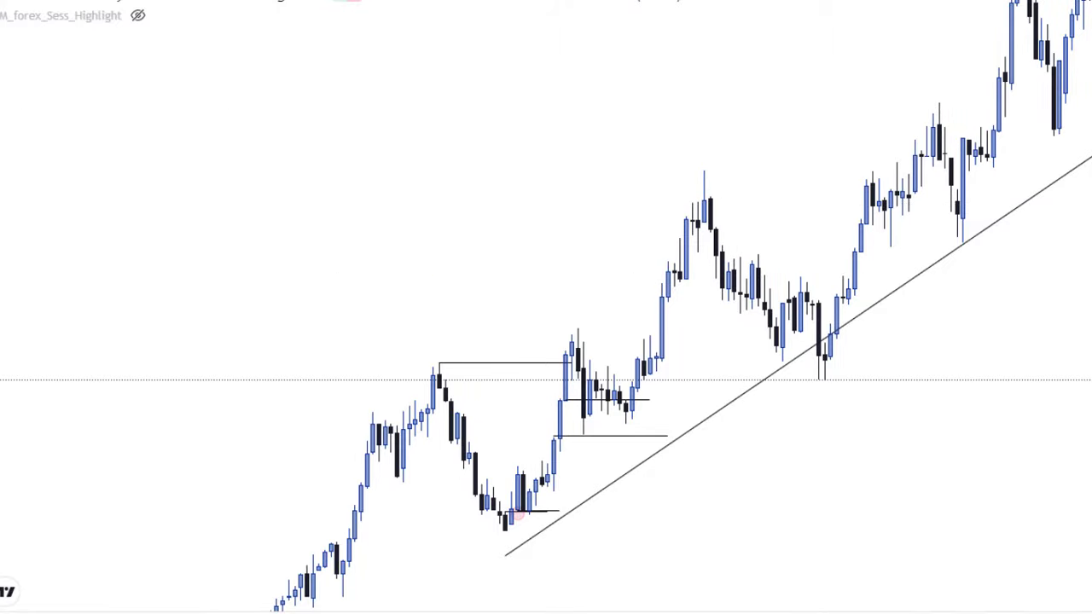
Step: Move the top horizontal line up onto the next, higher swing high
drag(1001, 310, 941, 73)
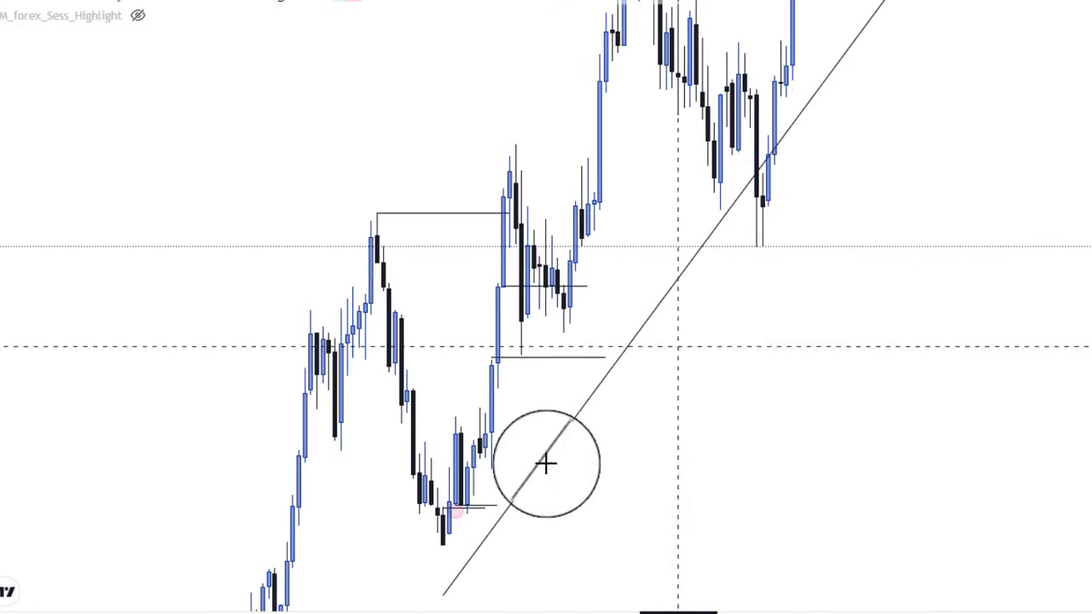
drag(444, 219, 542, 152)
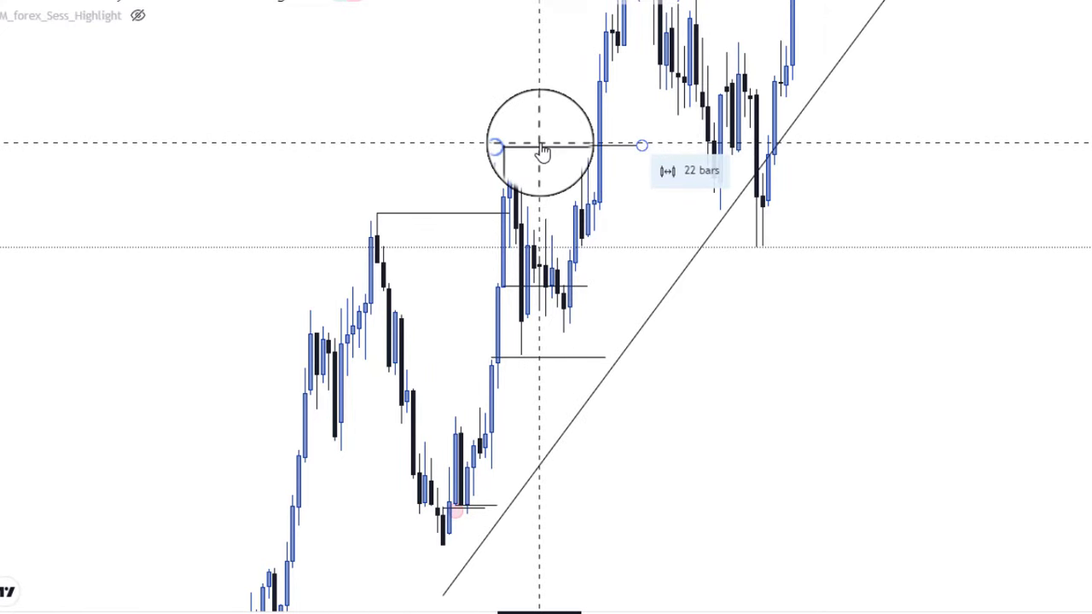
scroll(634, 224, right, 2)
scroll(922, 396, up, 5)
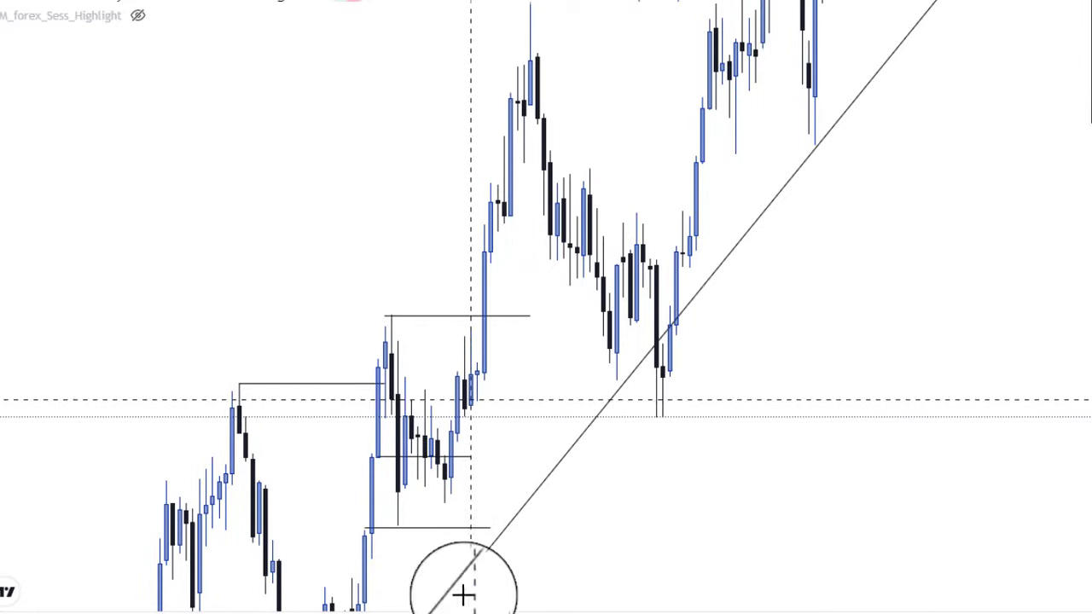
Step: Shade an order-block rectangle from the pullback top to just past the trend line
click(463, 341)
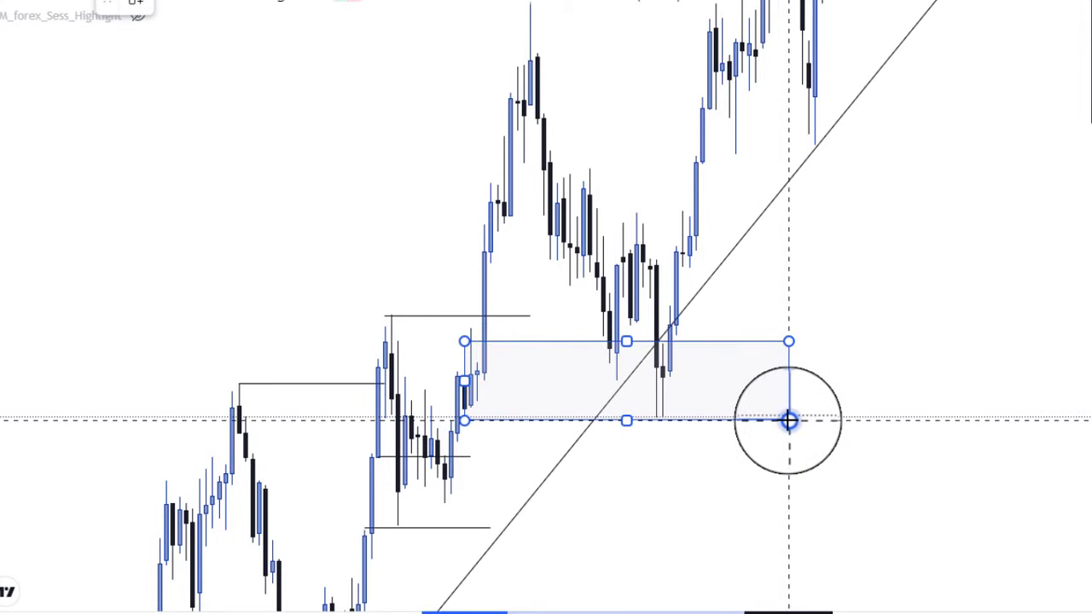
click(787, 419)
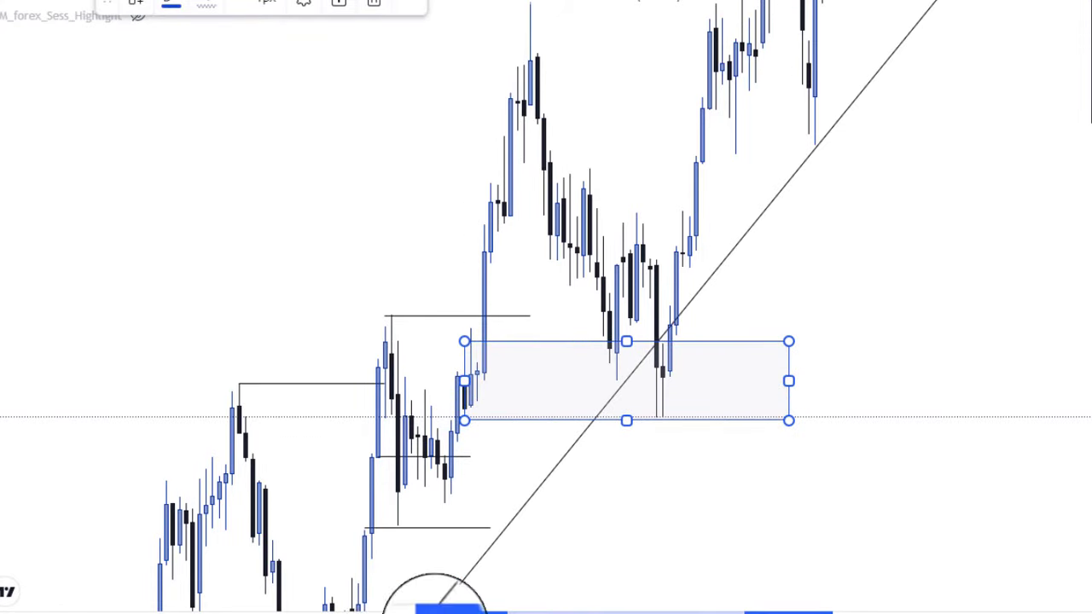
click(1011, 316)
scroll(1044, 283, down, 2)
drag(1043, 282, 767, 427)
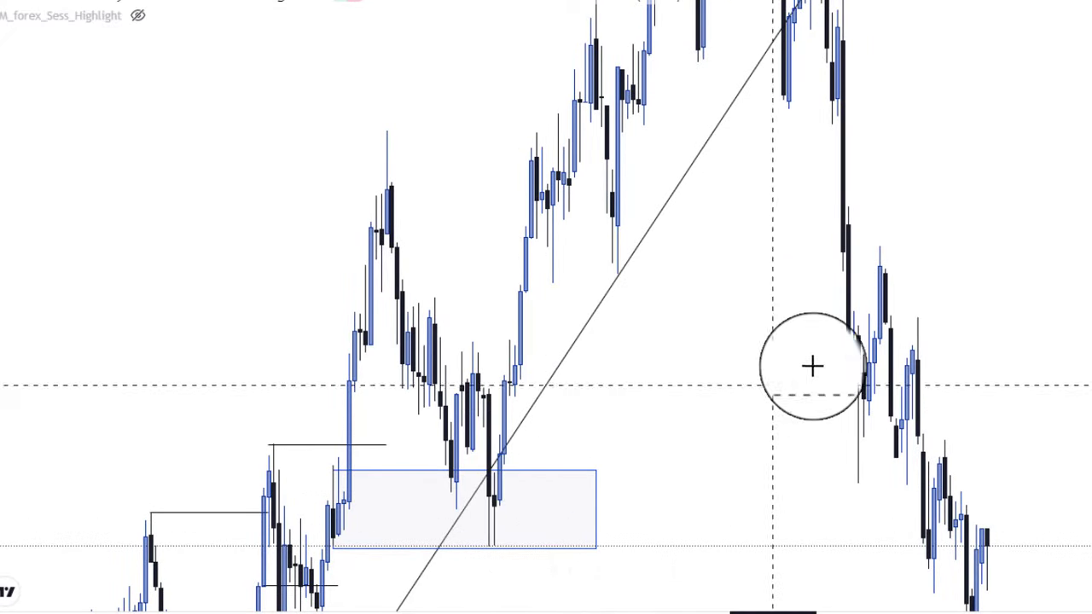
Step: Draw a 38-bar horizontal line from the higher swing-high peak to the rally, nudged onto the peak
scroll(1036, 337, down, 2)
scroll(773, 378, up, 2)
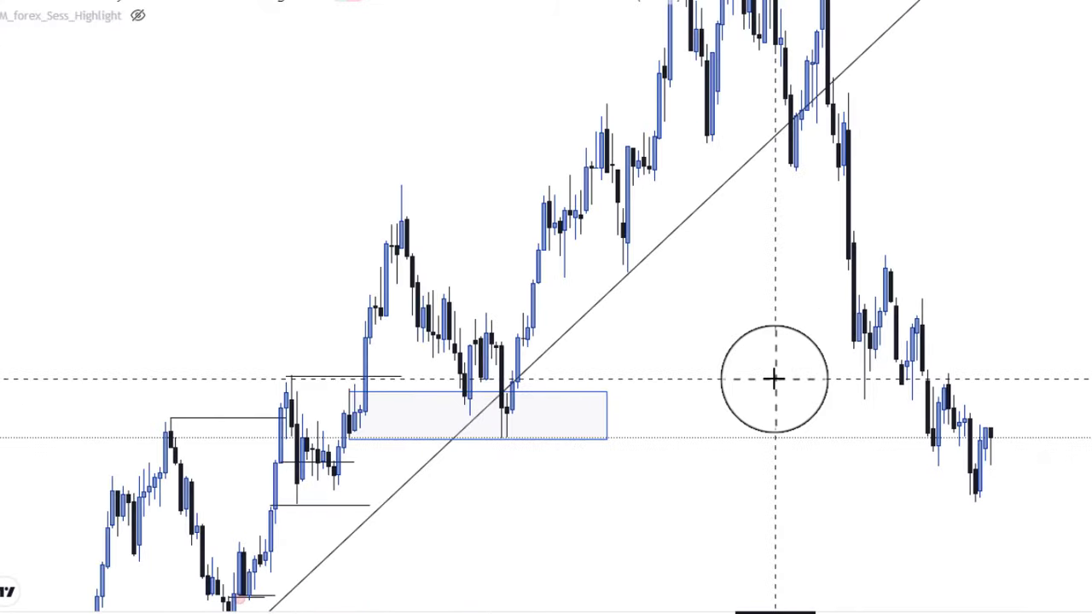
scroll(885, 467, down, 2)
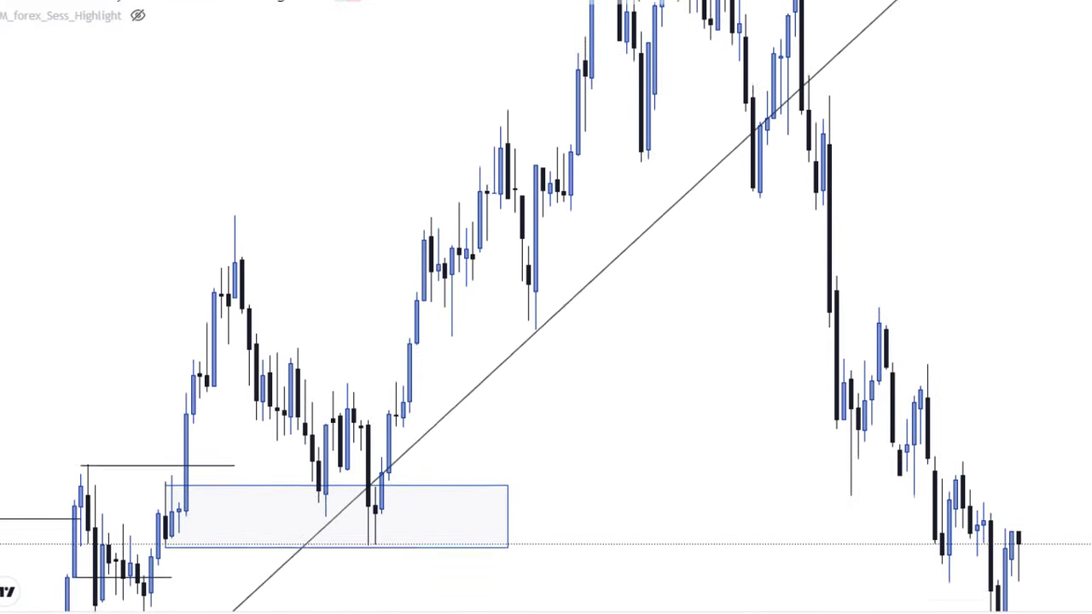
scroll(806, 455, up, 2)
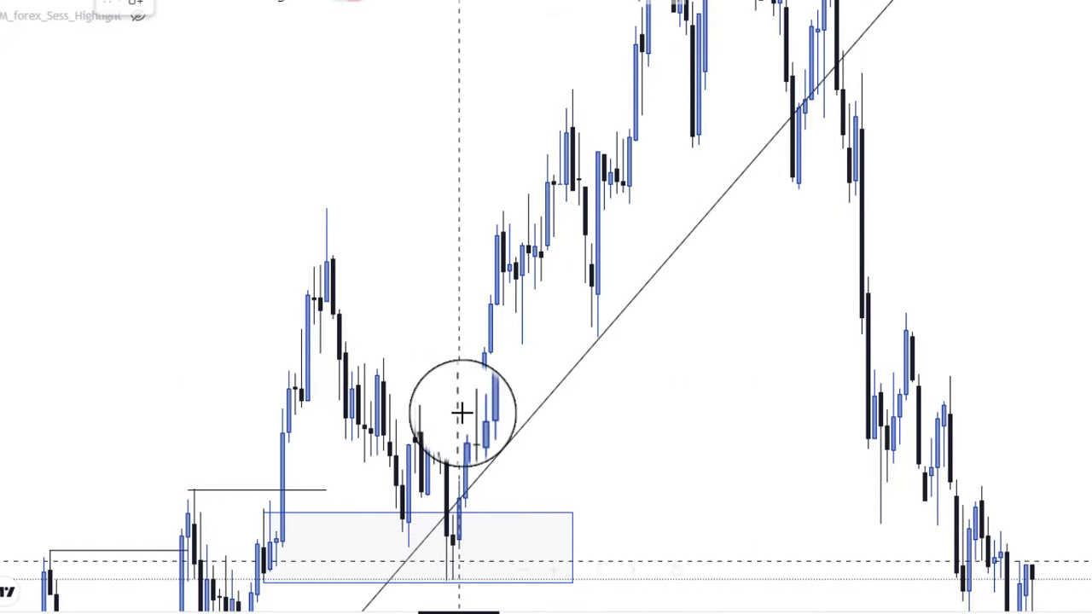
click(327, 206)
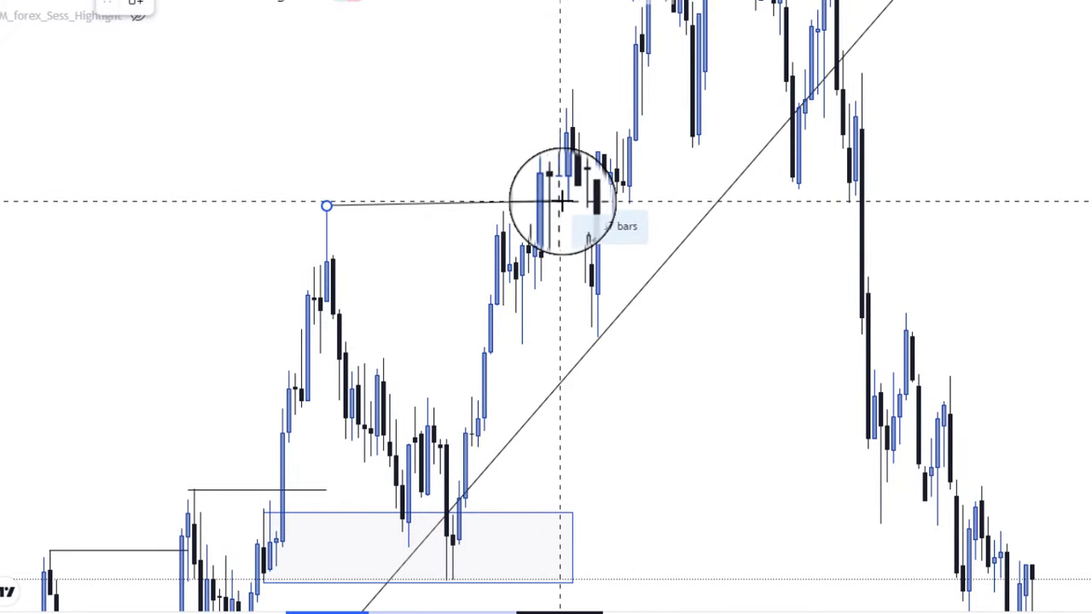
click(567, 205)
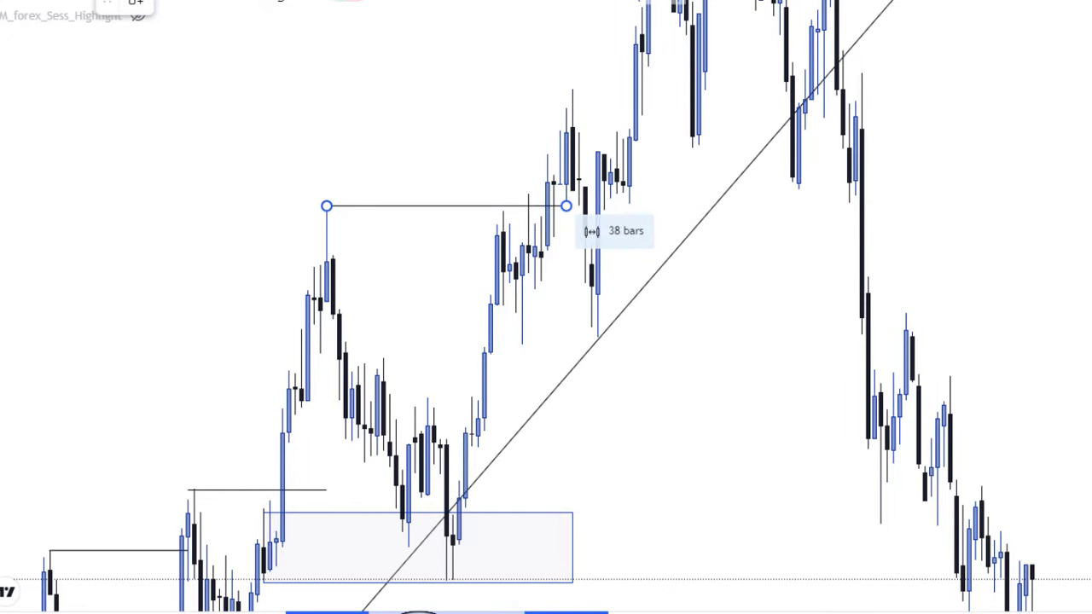
click(748, 410)
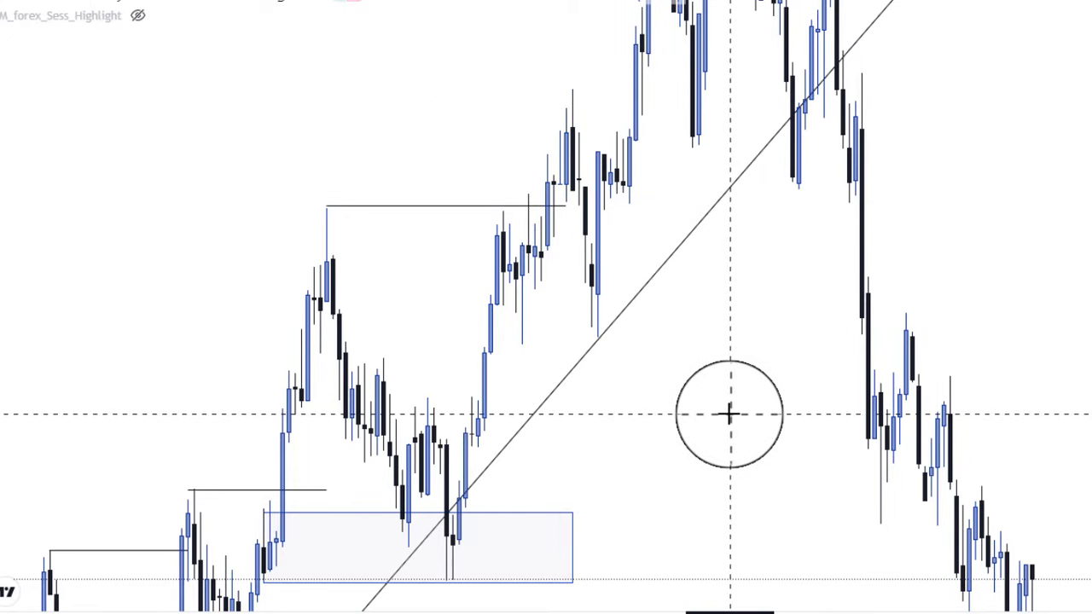
click(444, 210)
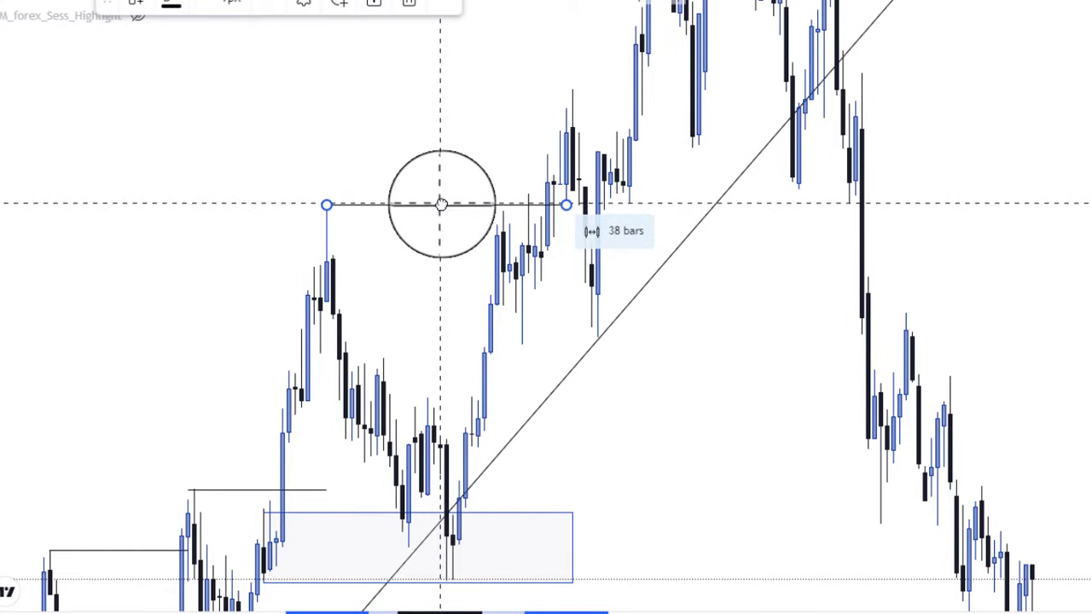
mouse_move(441, 206)
mouse_down()
mouse_move(422, 242)
mouse_move(431, 206)
mouse_up()
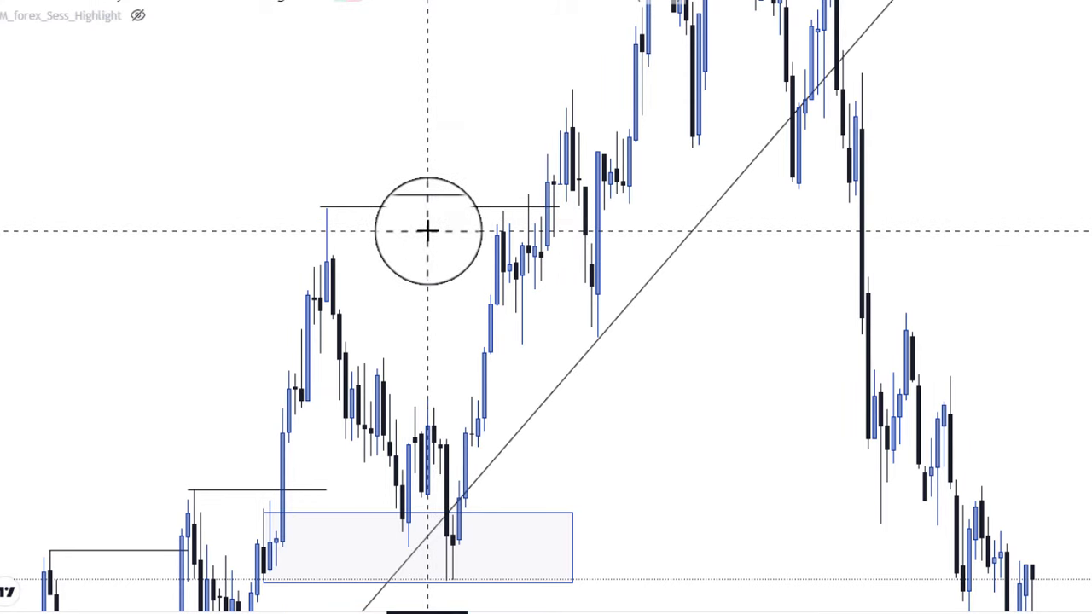
Step: Draw a second order-block rectangle over the pullback candles beneath the swing-high line
scroll(428, 231, up, 2)
drag(321, 205, 316, 210)
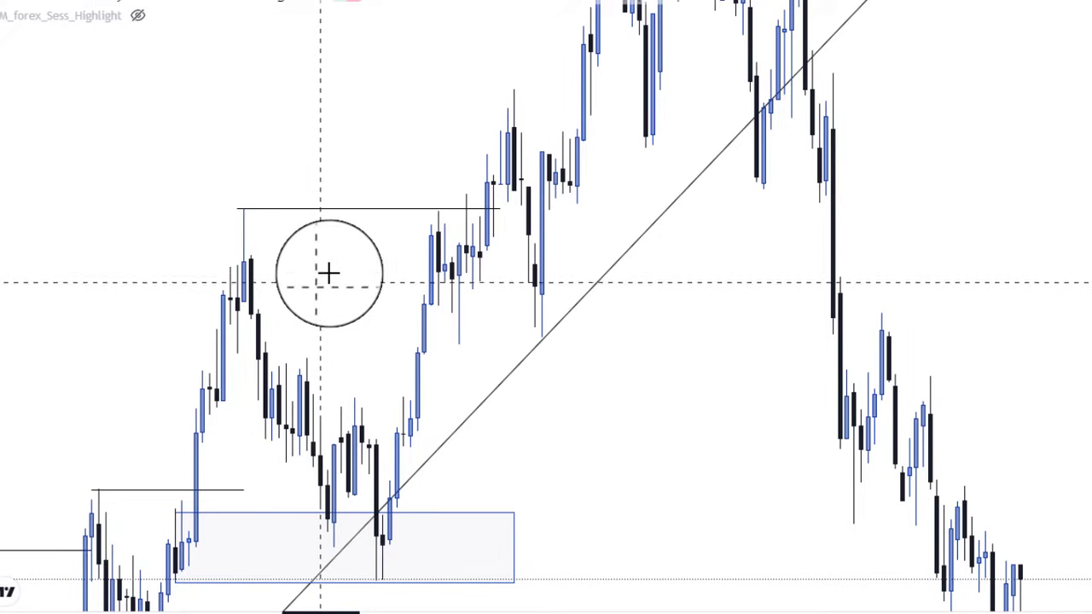
drag(692, 445, 737, 465)
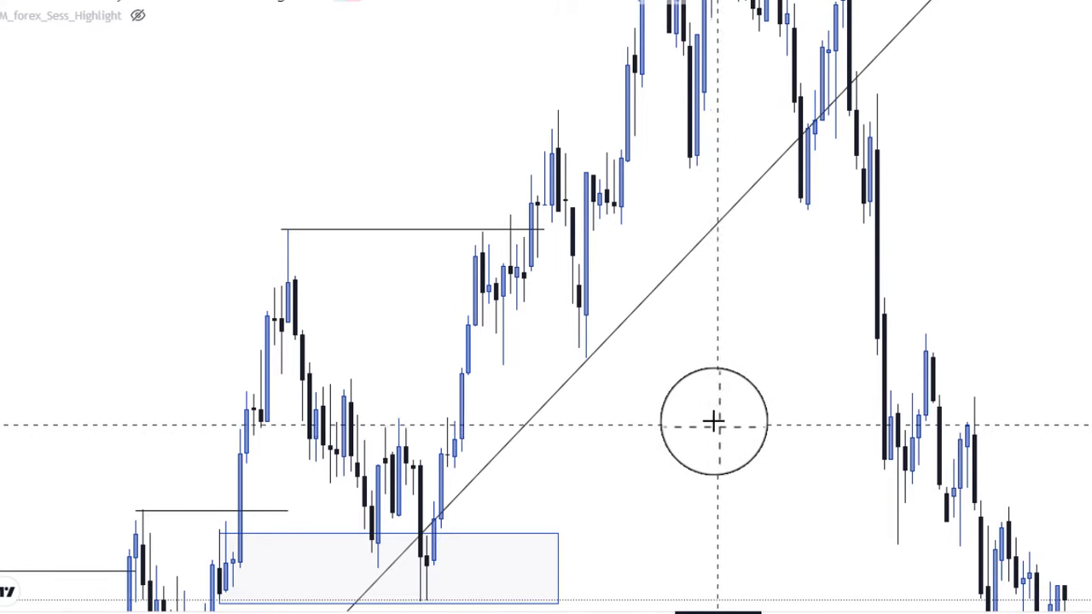
click(349, 230)
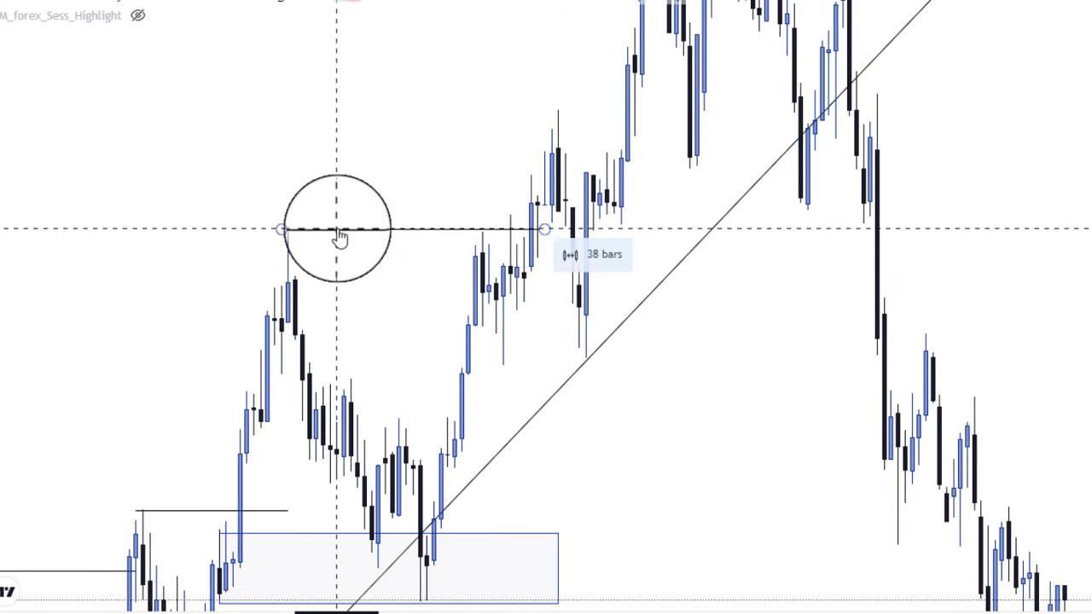
click(518, 341)
drag(708, 440, 692, 403)
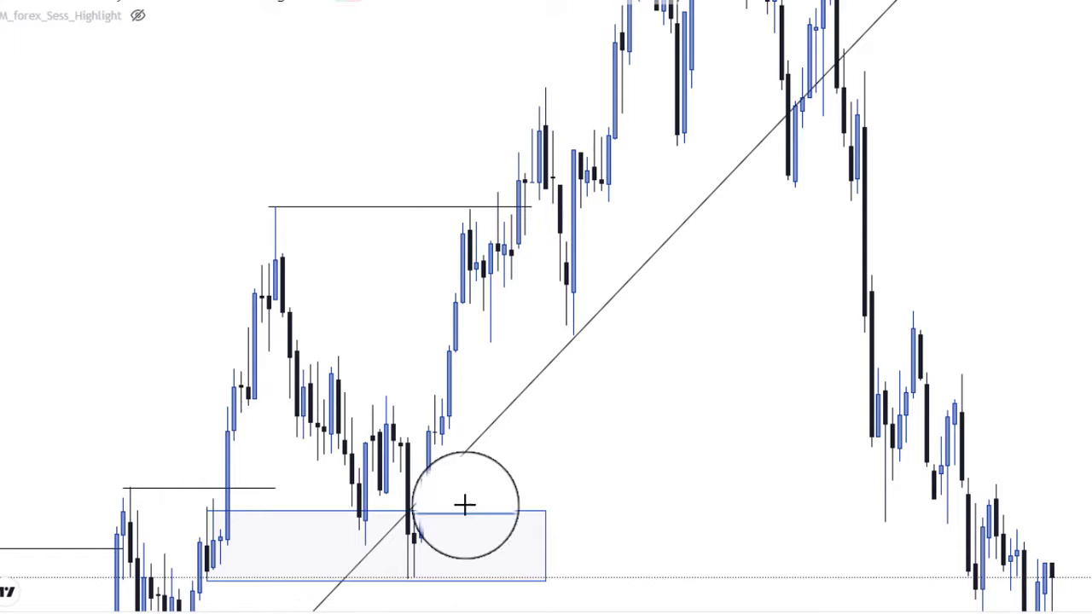
drag(450, 309, 622, 349)
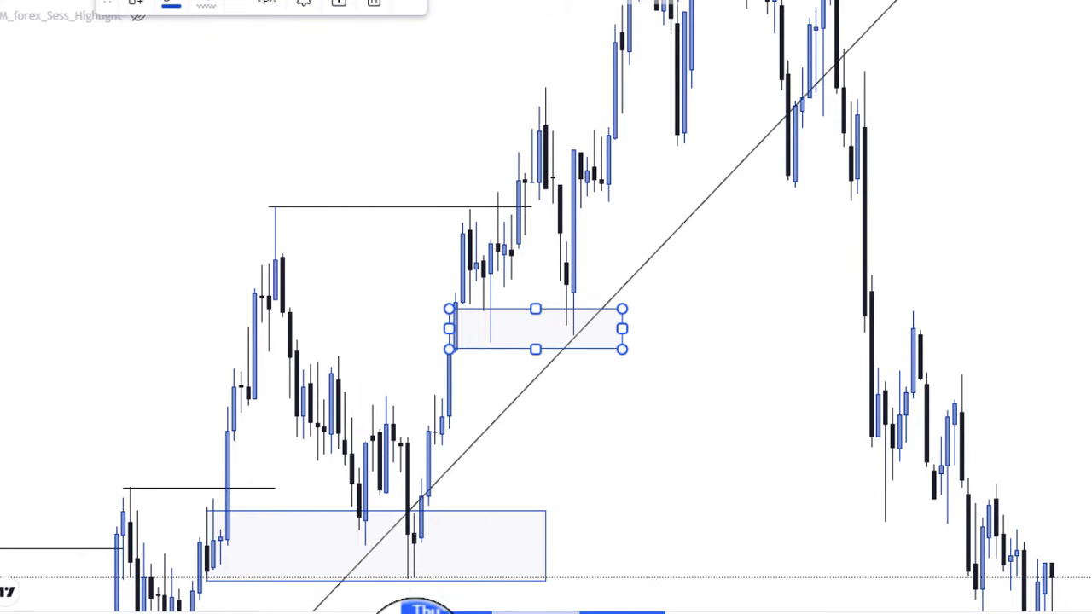
Step: Deselect the rectangle and pan right to the sharp decline after the trend line
click(715, 451)
scroll(830, 334, down, 3)
drag(831, 333, 753, 455)
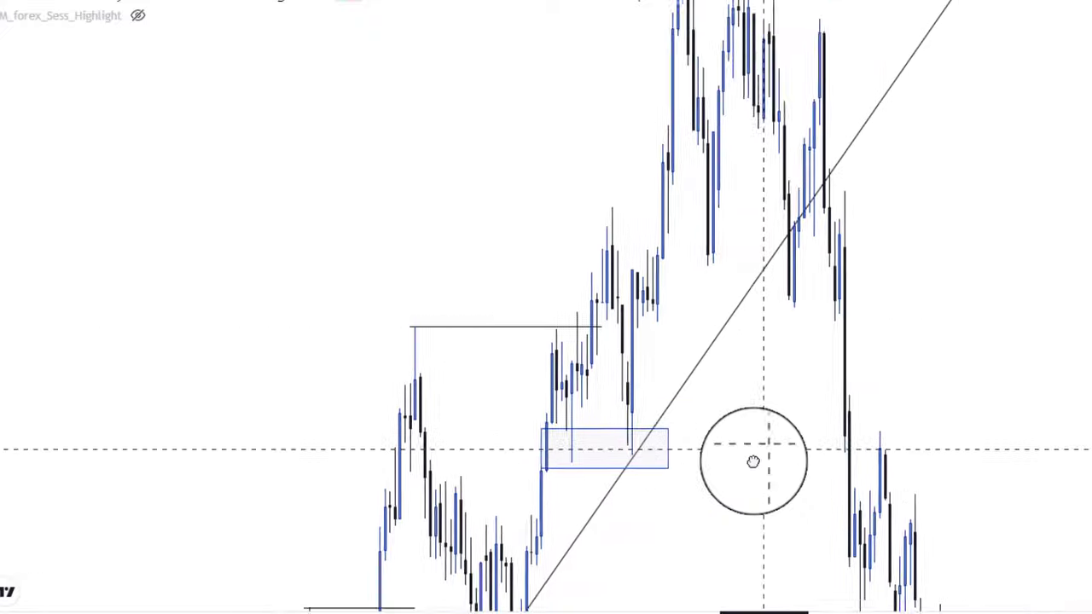
scroll(727, 510, up, 3)
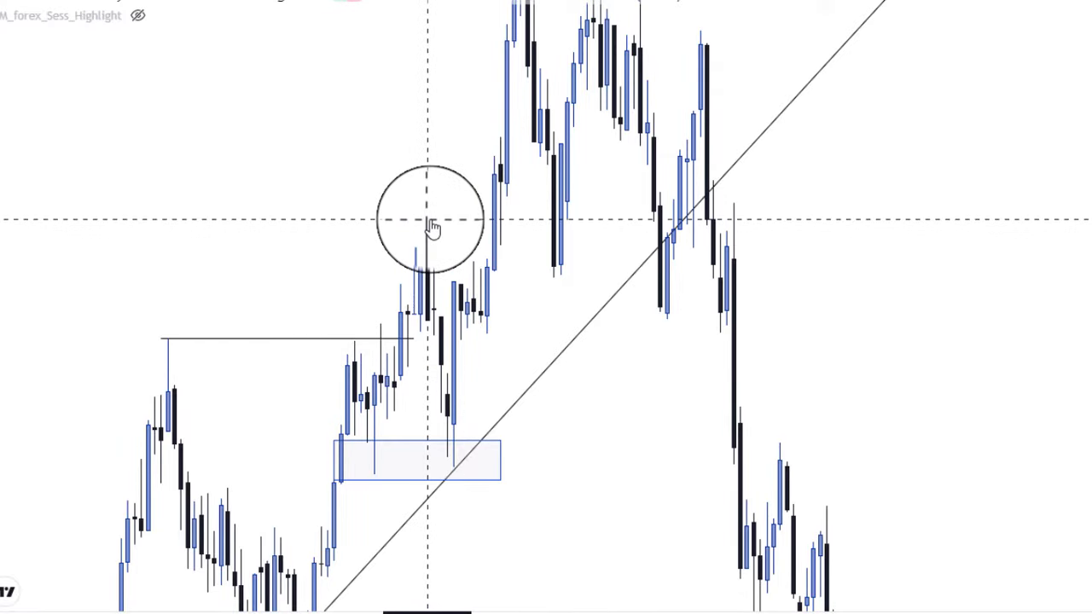
scroll(810, 260, right, 5)
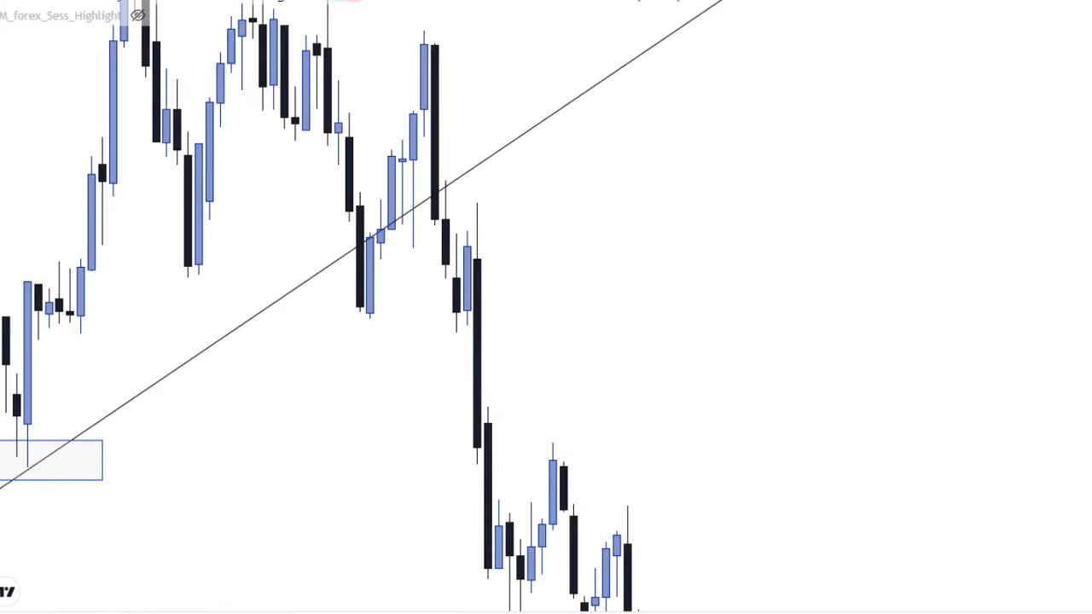
Step: Draw a short 14-bar range line at the swing low after the trend-line break
drag(845, 373, 931, 237)
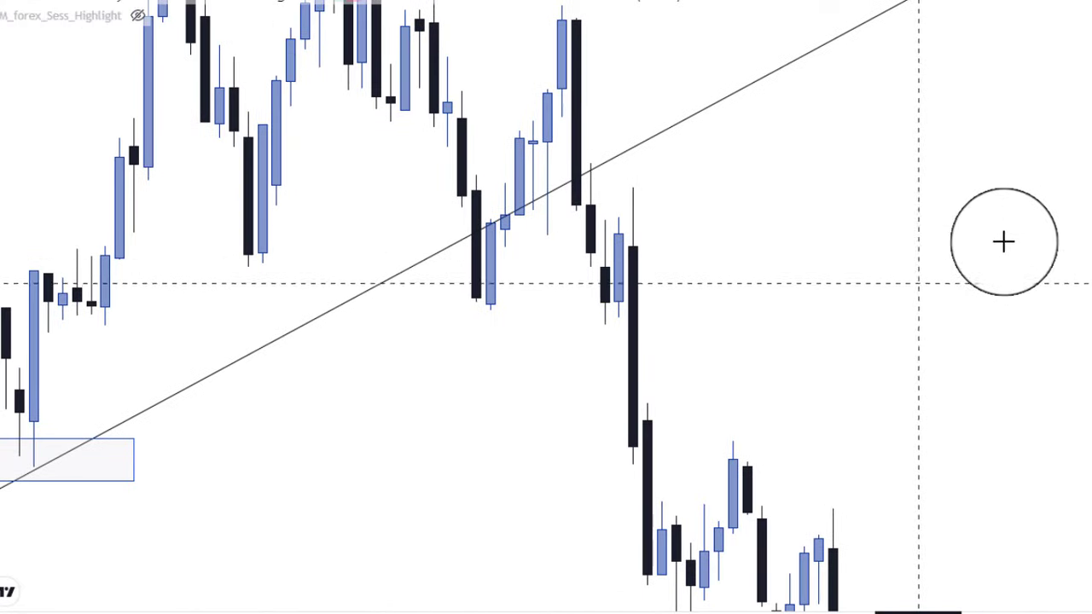
scroll(1083, 389, down, 5)
scroll(1083, 389, up, 3)
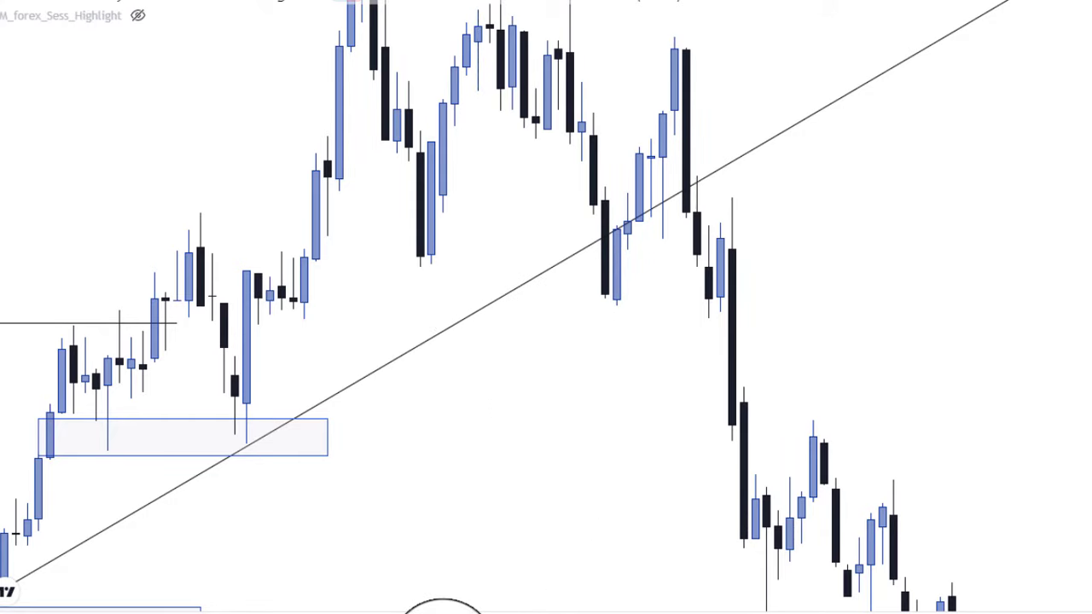
click(616, 307)
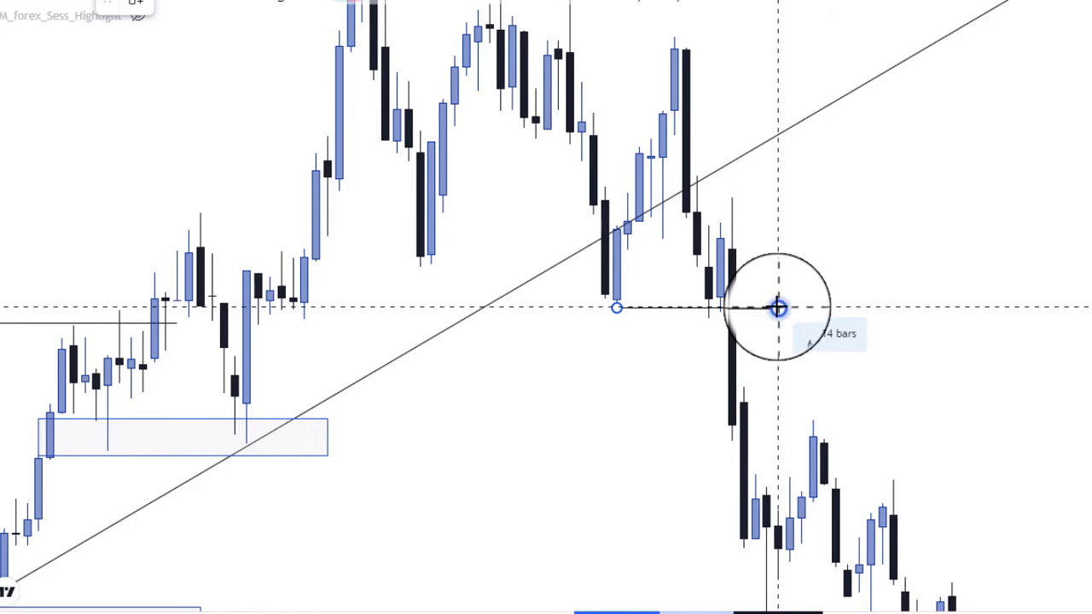
click(778, 307)
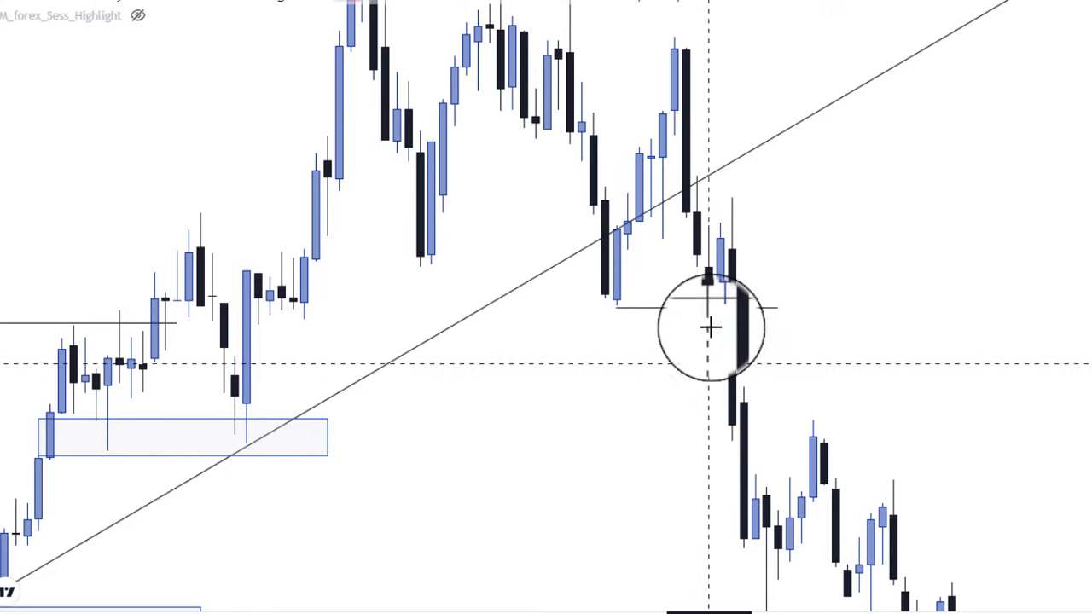
mouse_move(689, 309)
mouse_down()
mouse_move(661, 305)
mouse_move(679, 304)
mouse_up()
Step: Move the range line up to the pullback high
click(672, 338)
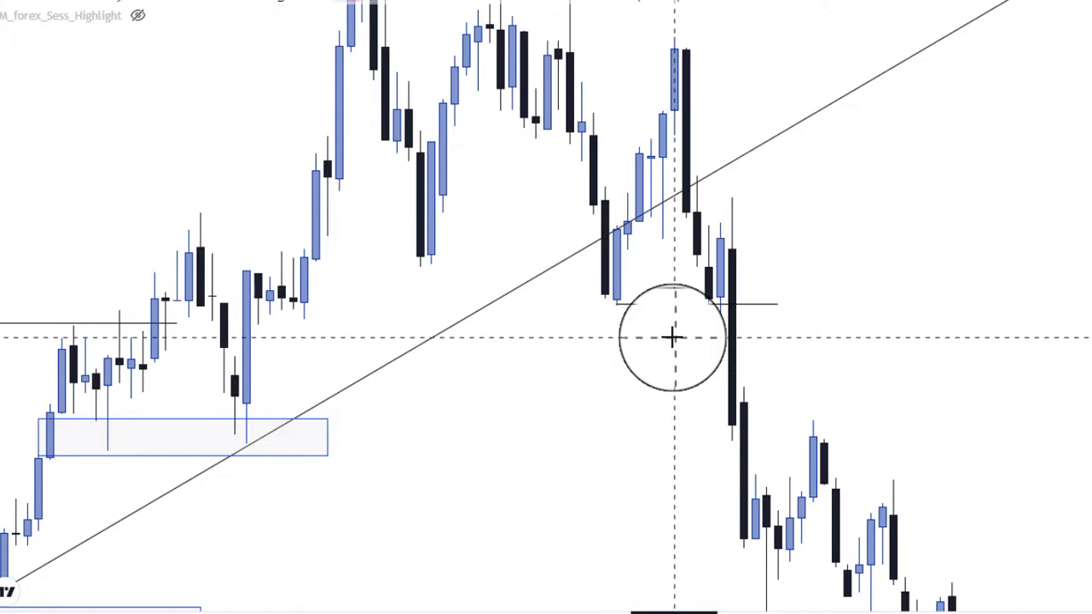
scroll(1049, 408, up, 2)
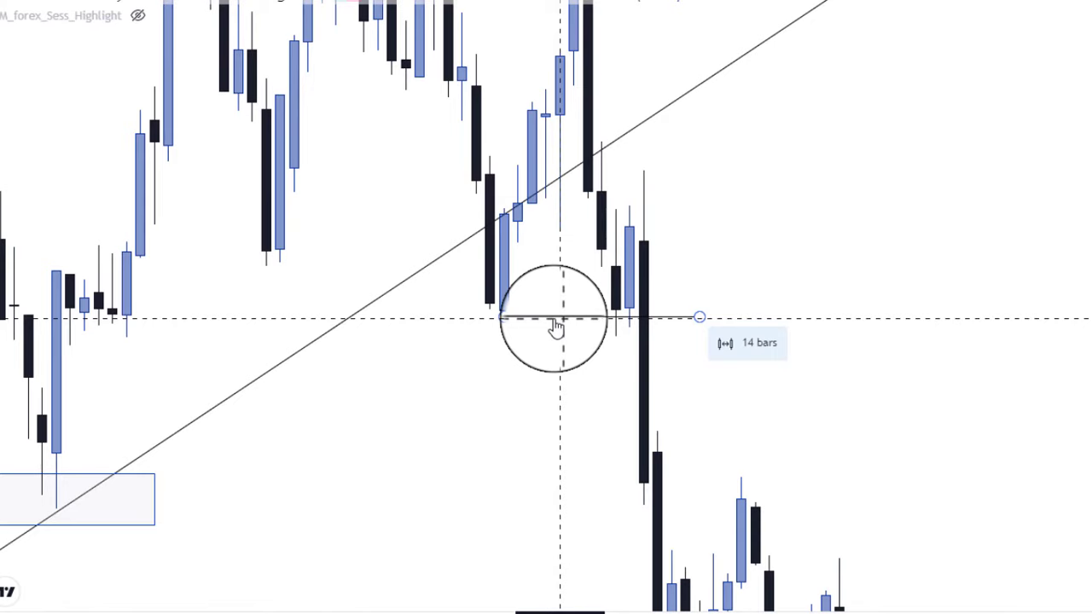
drag(552, 319, 685, 218)
Step: Draw lines at the range high (25 bars), lower high (22 bars) and range low (12 bars)
scroll(897, 268, down, 5)
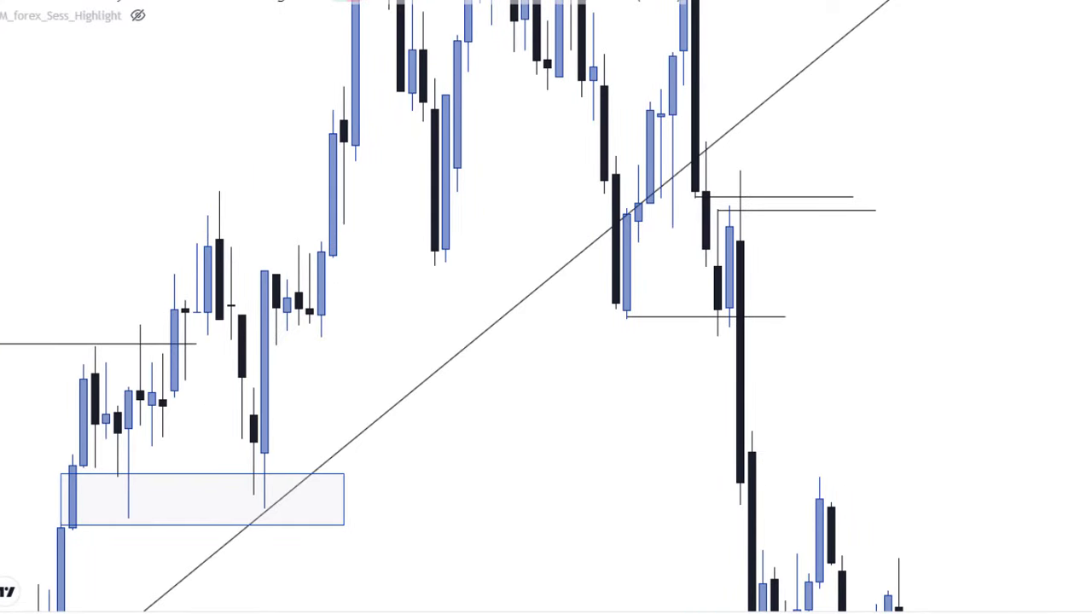
scroll(1004, 309, down, 2)
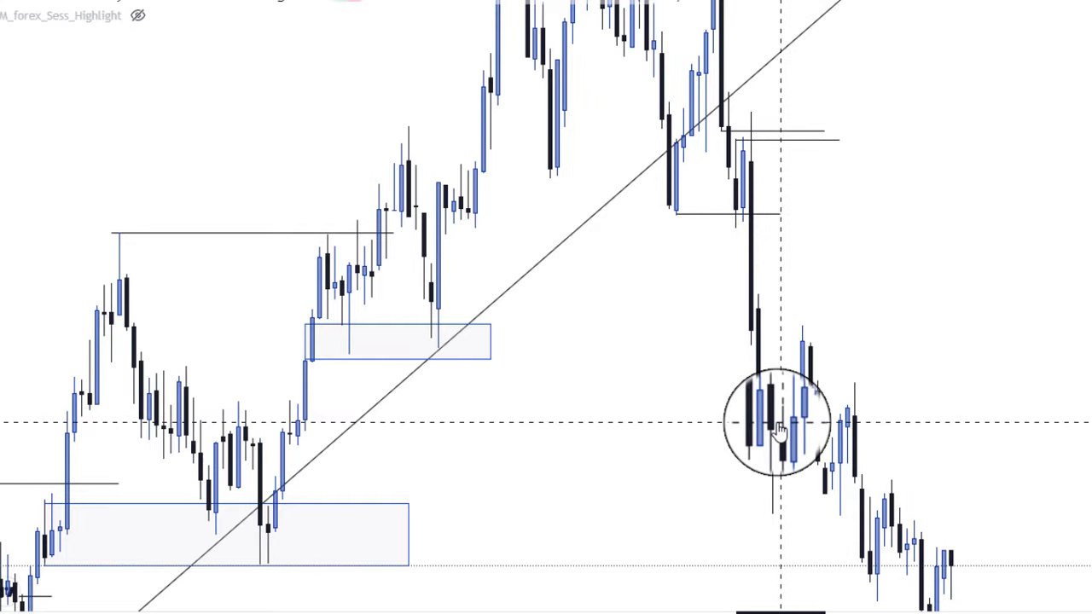
scroll(768, 434, up, 5)
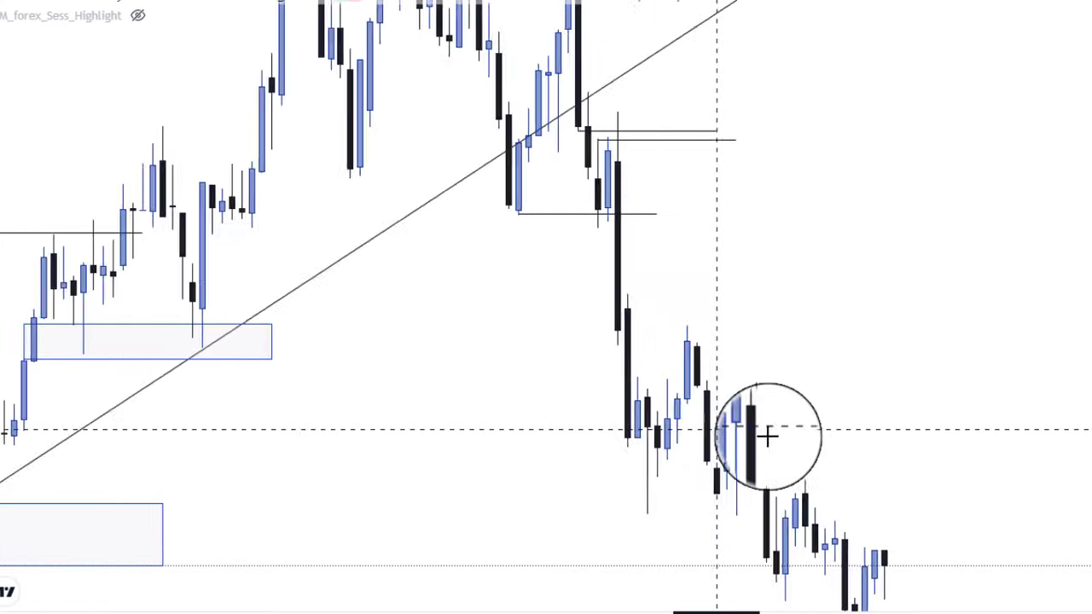
scroll(925, 292, down, 2)
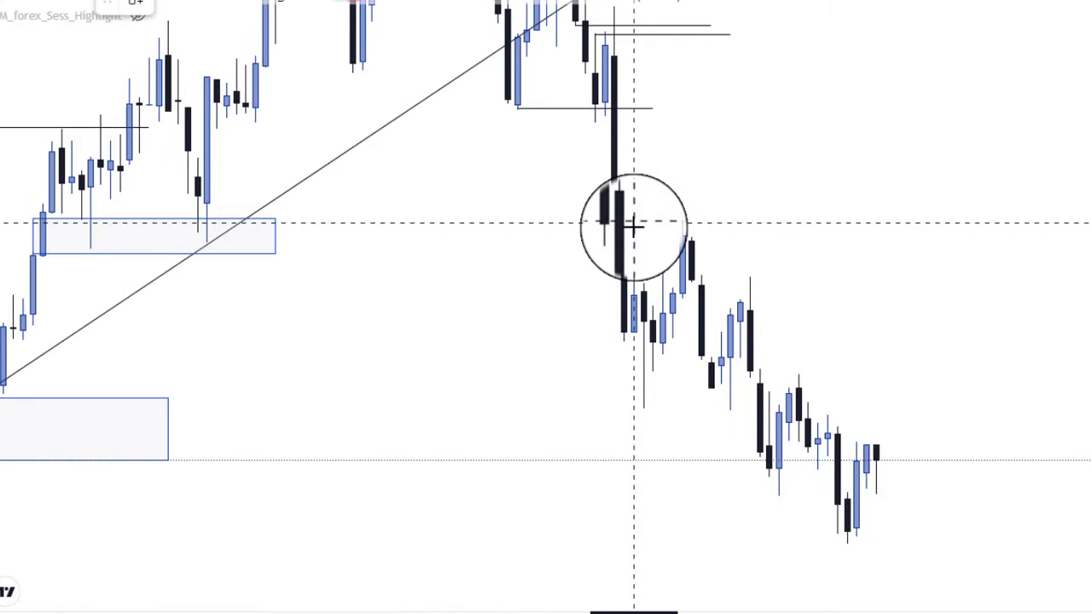
drag(614, 241, 855, 241)
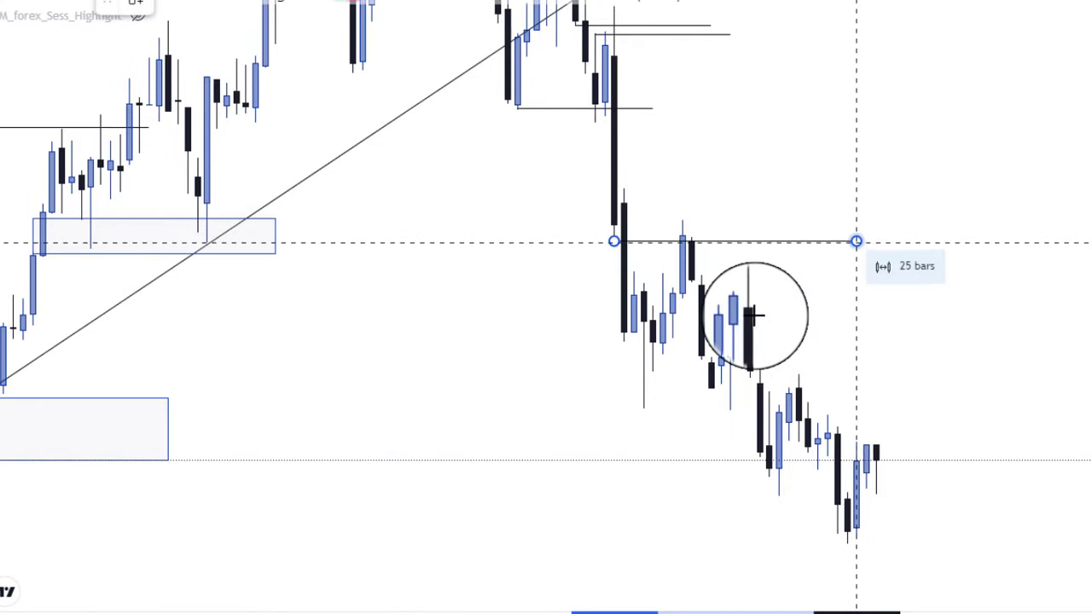
mouse_move(633, 273)
mouse_down()
mouse_move(809, 253)
mouse_move(847, 272)
mouse_up()
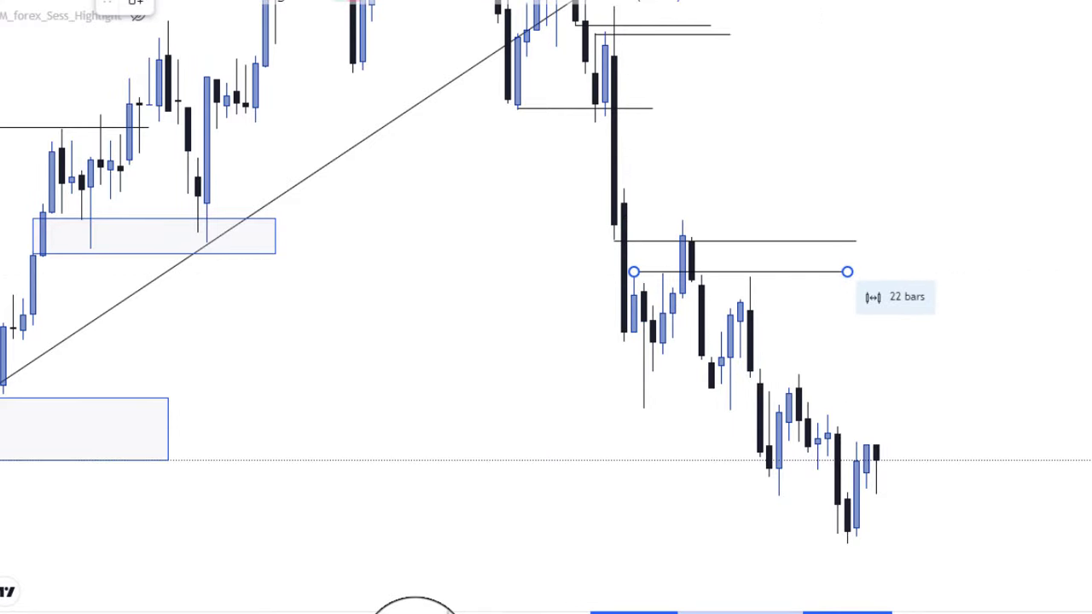
scroll(619, 484, down, 2)
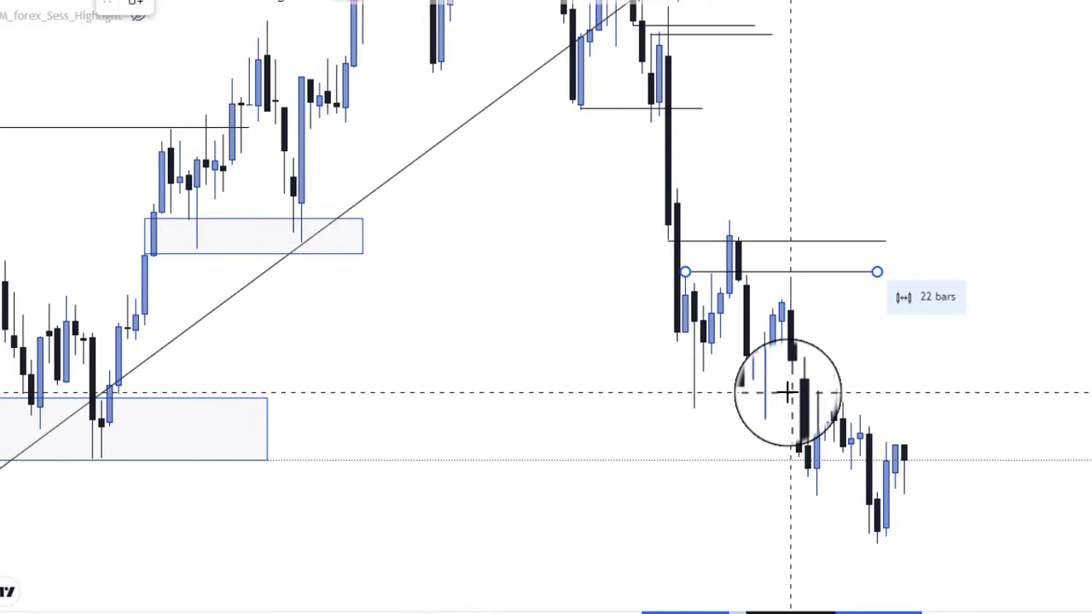
mouse_move(694, 408)
mouse_down()
mouse_move(779, 394)
mouse_move(798, 407)
mouse_up()
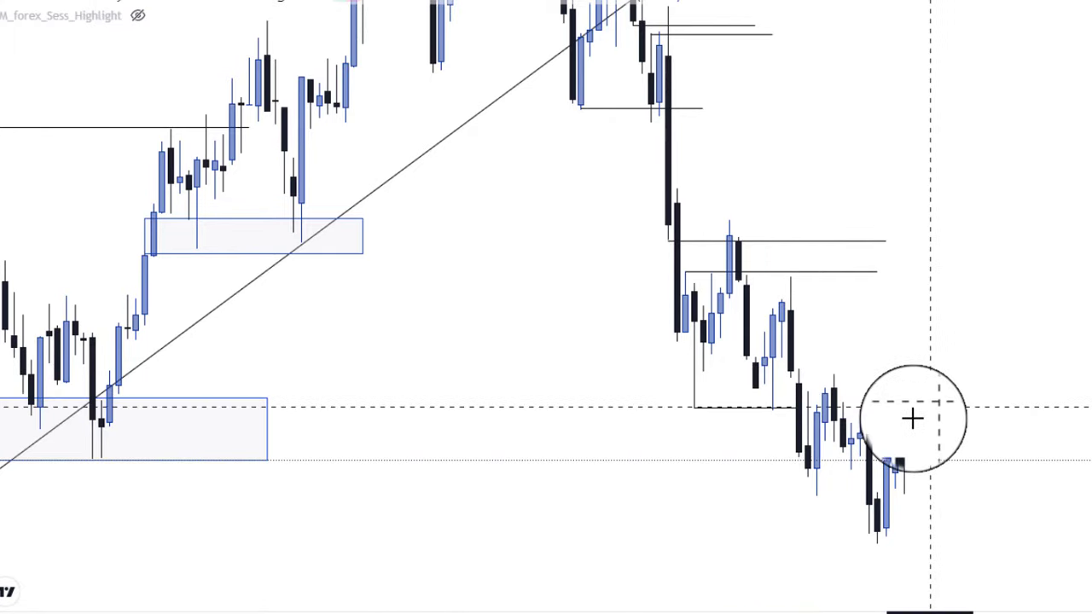
scroll(1036, 427, up, 4)
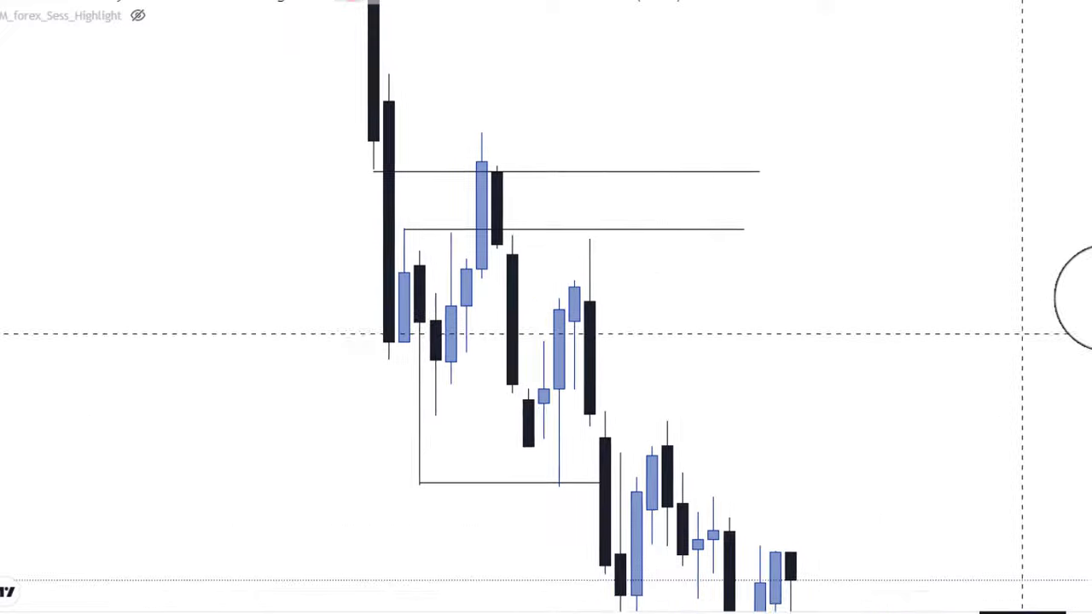
Step: Check the 12-bar low line, then pan the chart to the latest downtrend candles
click(658, 444)
drag(657, 460, 655, 444)
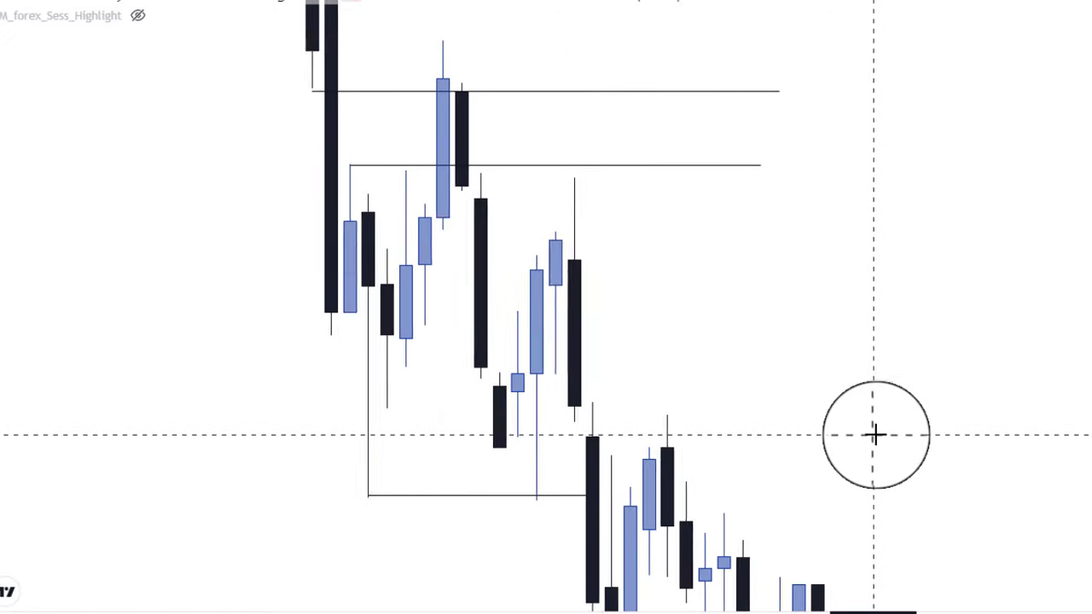
drag(872, 435, 844, 328)
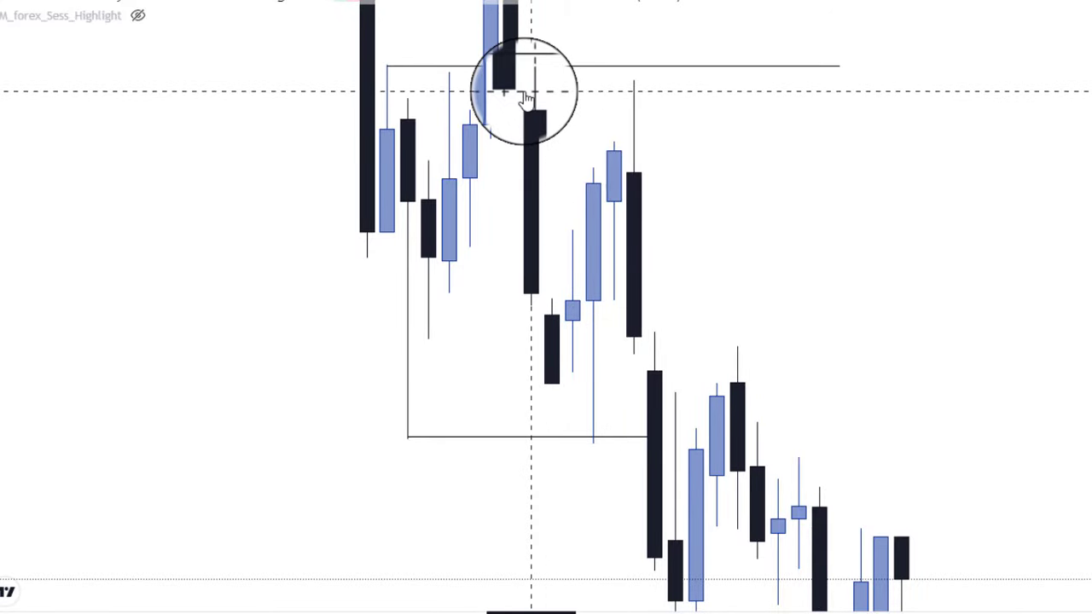
scroll(526, 97, down, 1)
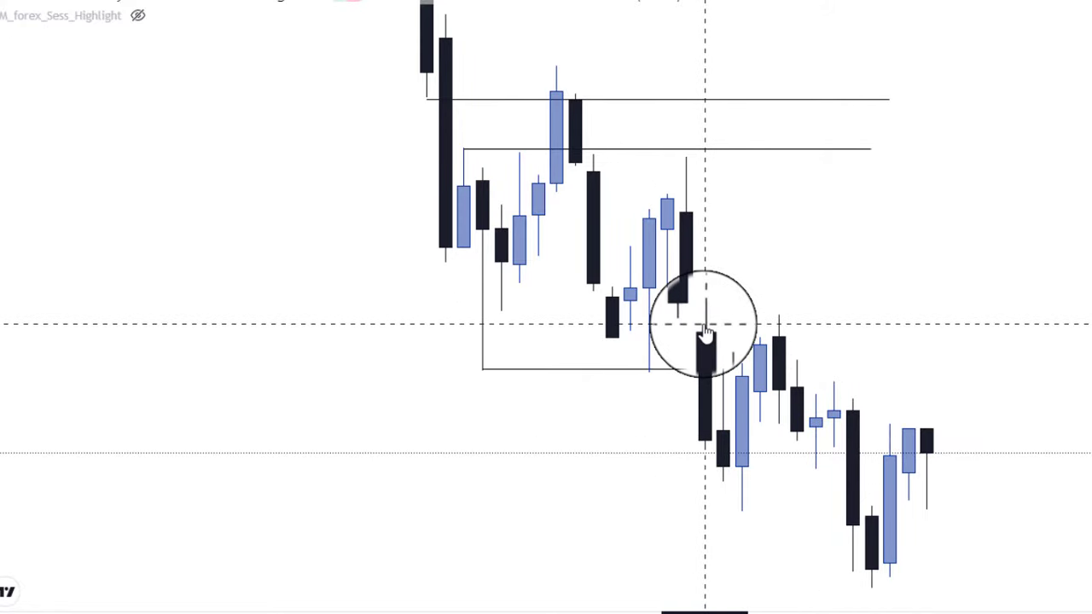
drag(890, 298, 802, 208)
scroll(802, 208, left, 5)
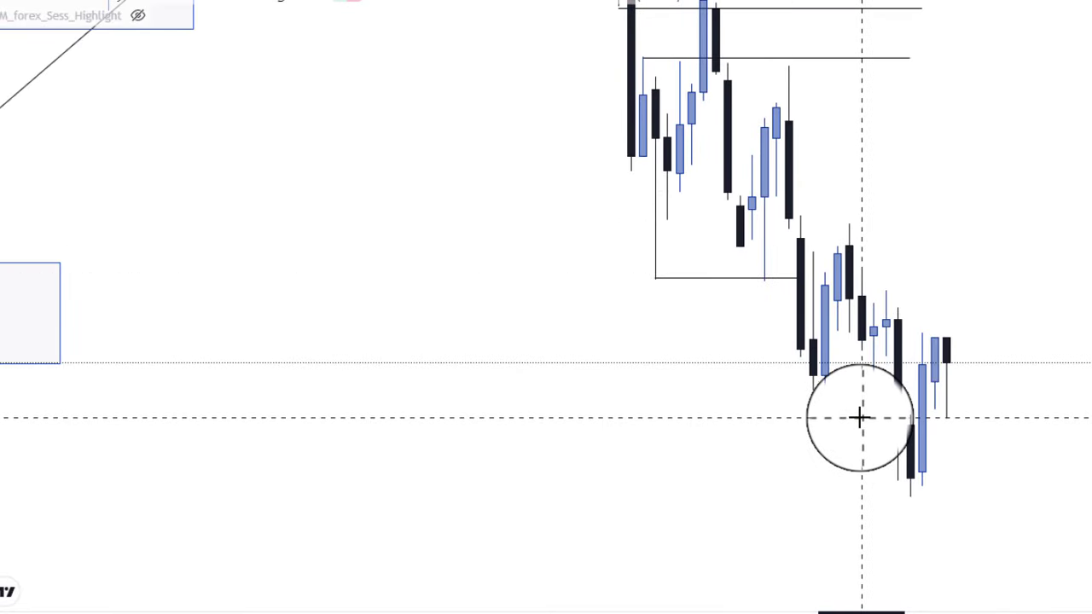
Step: Zoom out and compress the price scale until the EQUAL LOWS / OLD LOWS label is visible
scroll(896, 409, down, 2)
scroll(1054, 298, down, 1)
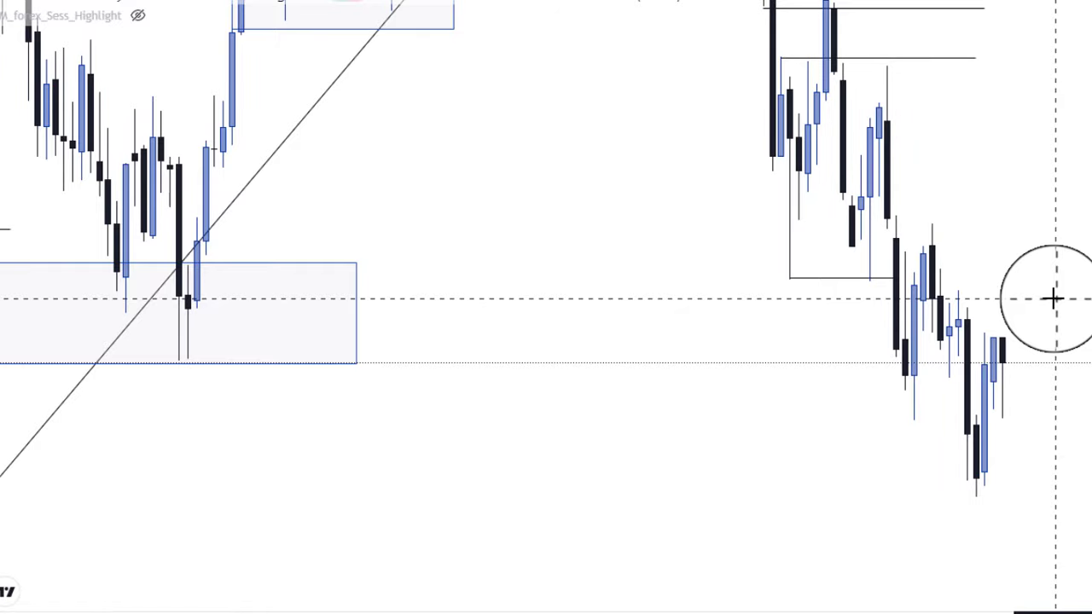
scroll(758, 356, down, 2)
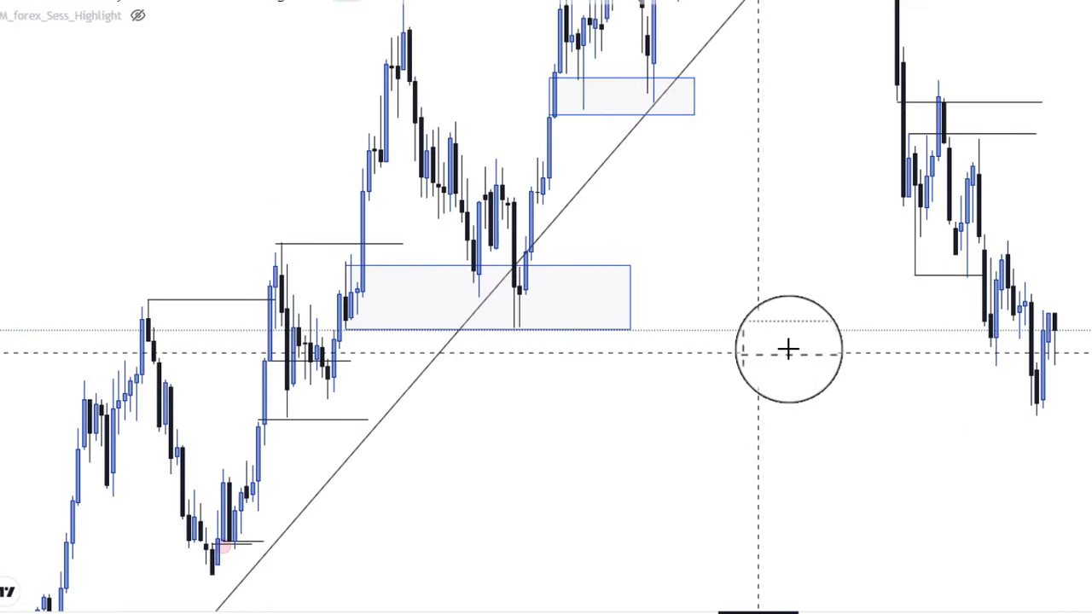
drag(1090, 295, 1090, 376)
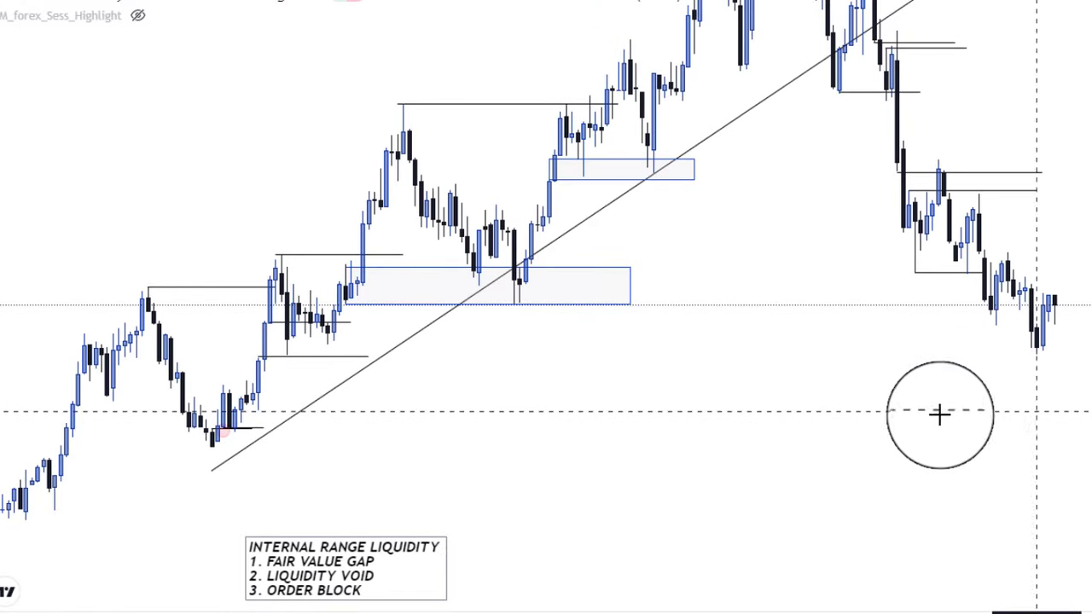
drag(921, 419, 832, 509)
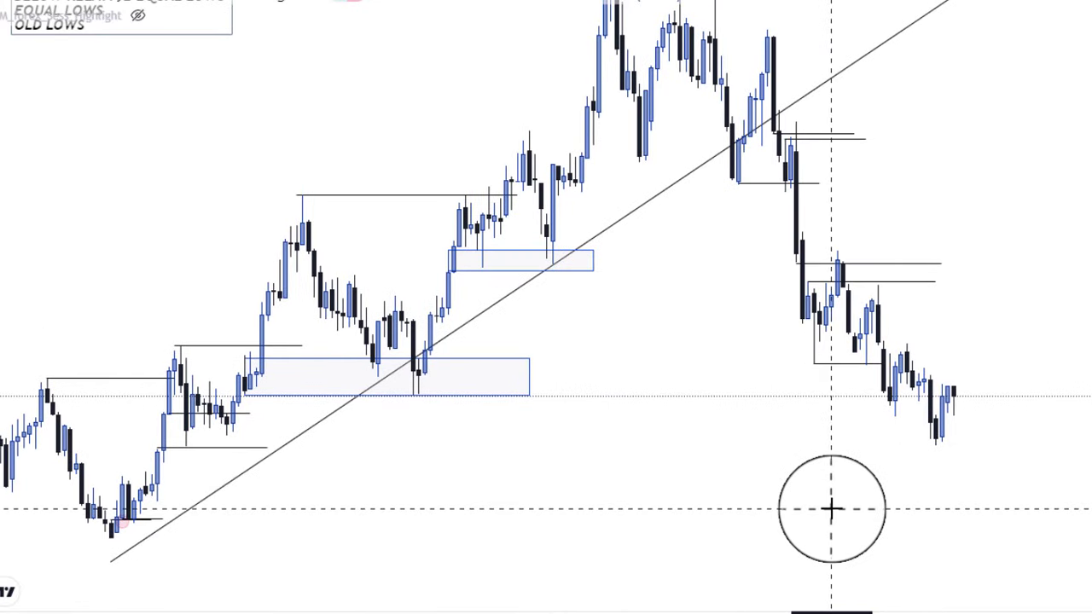